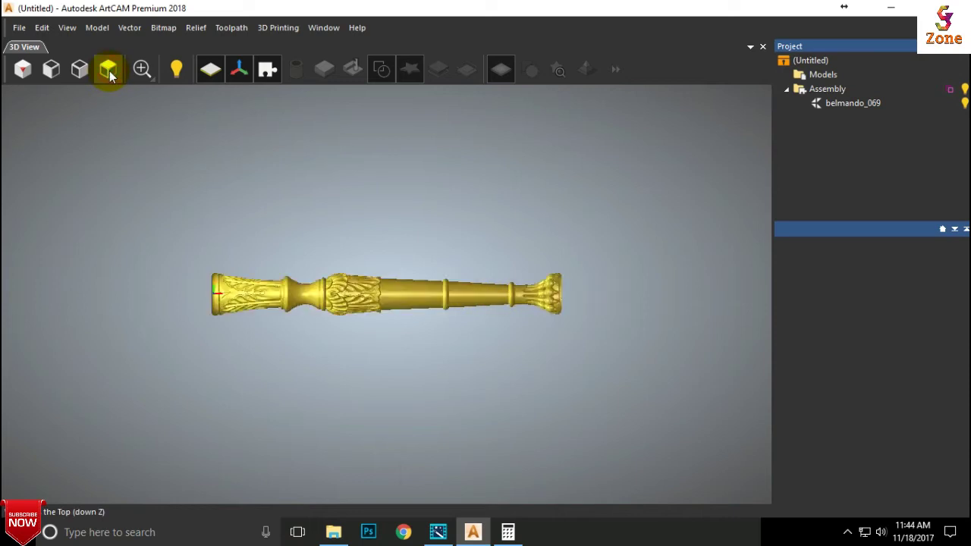
- Create a rotary relief from the belmando_069 assembly model, wrapped around the X axis
{"action": "left_click", "coordinate": [81, 70]}
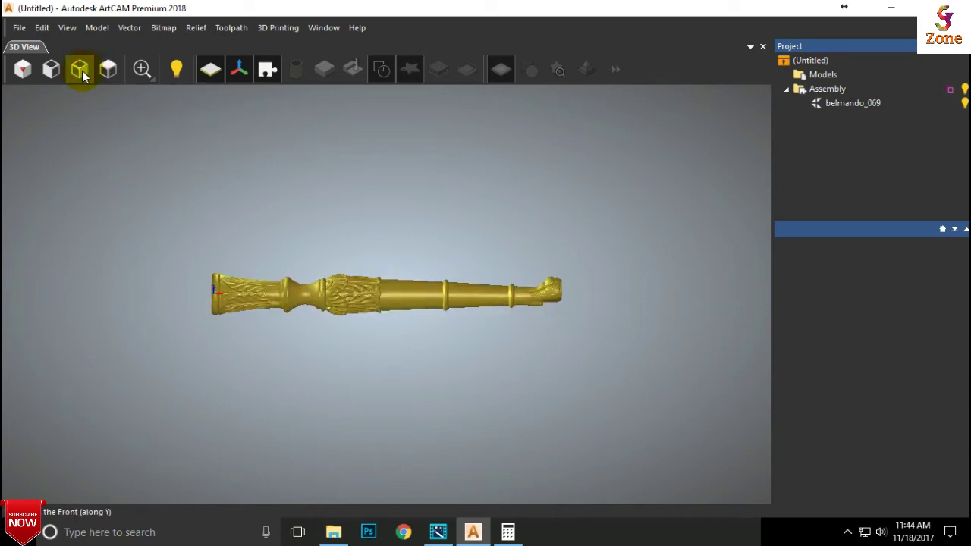
{"action": "left_click", "coordinate": [109, 69]}
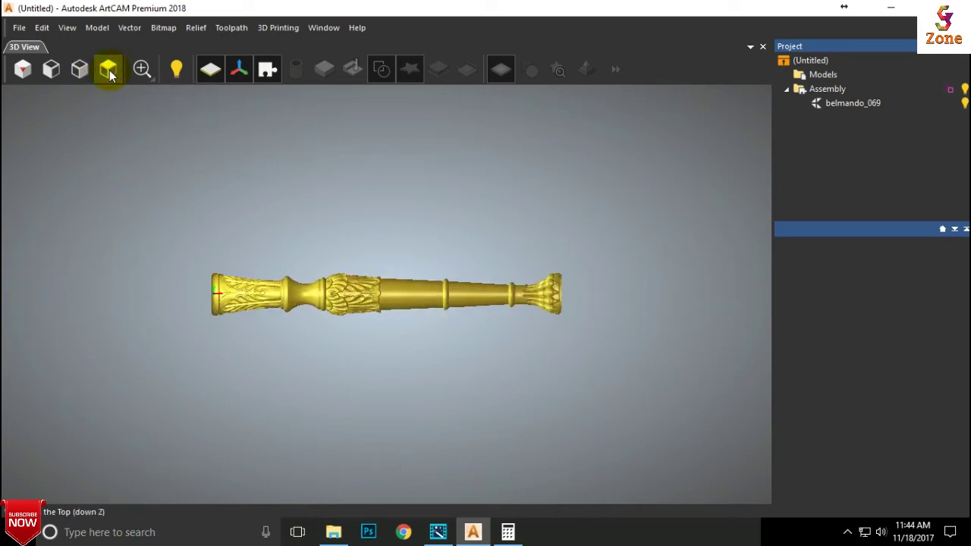
{"action": "left_click", "coordinate": [56, 72]}
{"action": "left_click", "coordinate": [109, 70]}
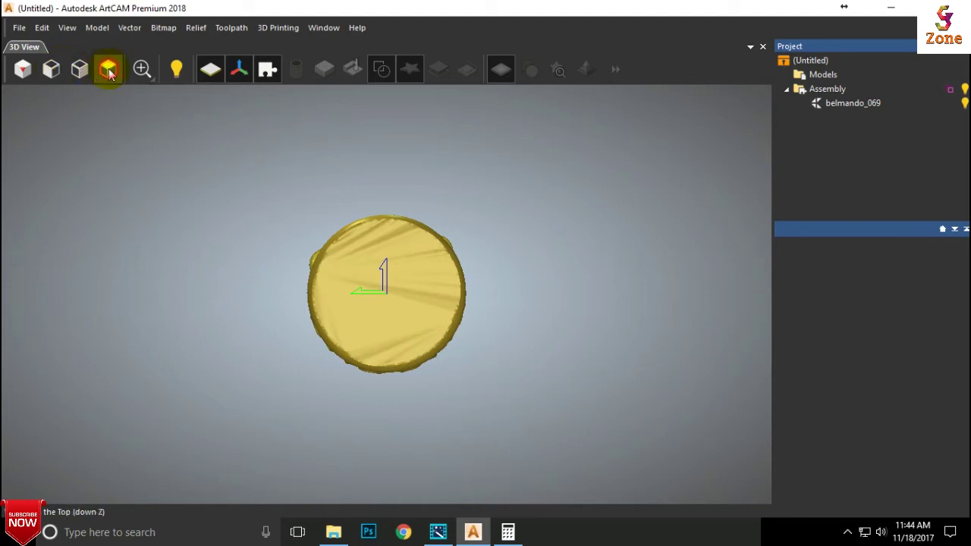
{"action": "left_click", "coordinate": [851, 105]}
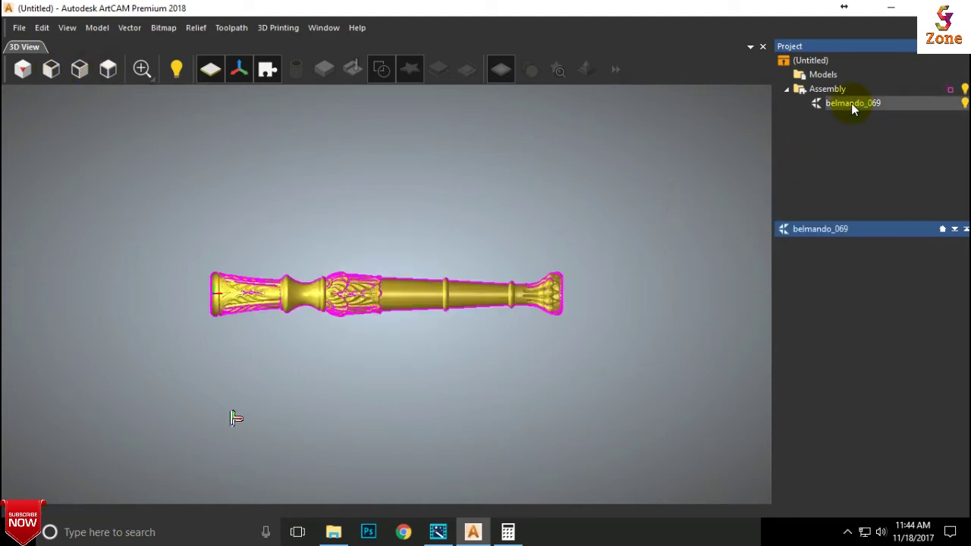
{"action": "right_click", "coordinate": [851, 103]}
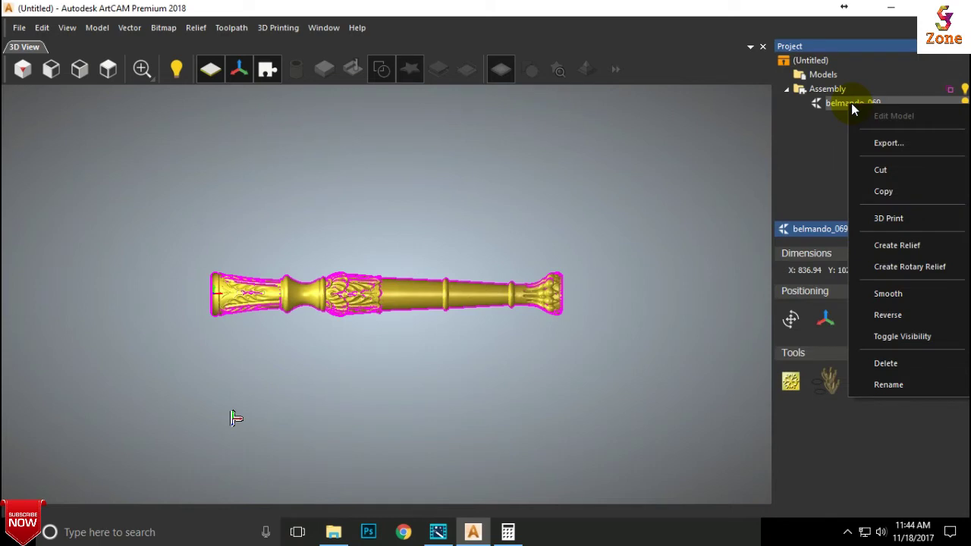
{"action": "left_click", "coordinate": [892, 267]}
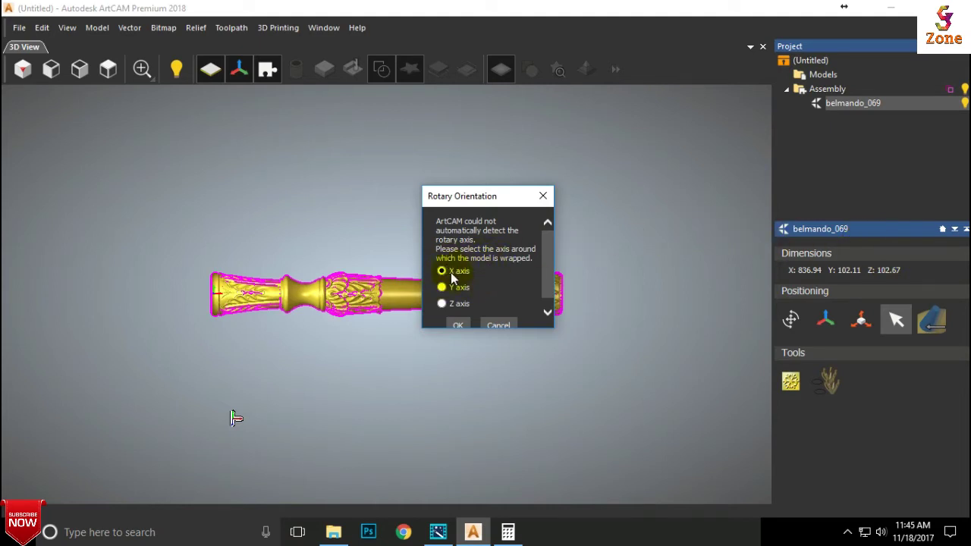
{"action": "left_click", "coordinate": [461, 325]}
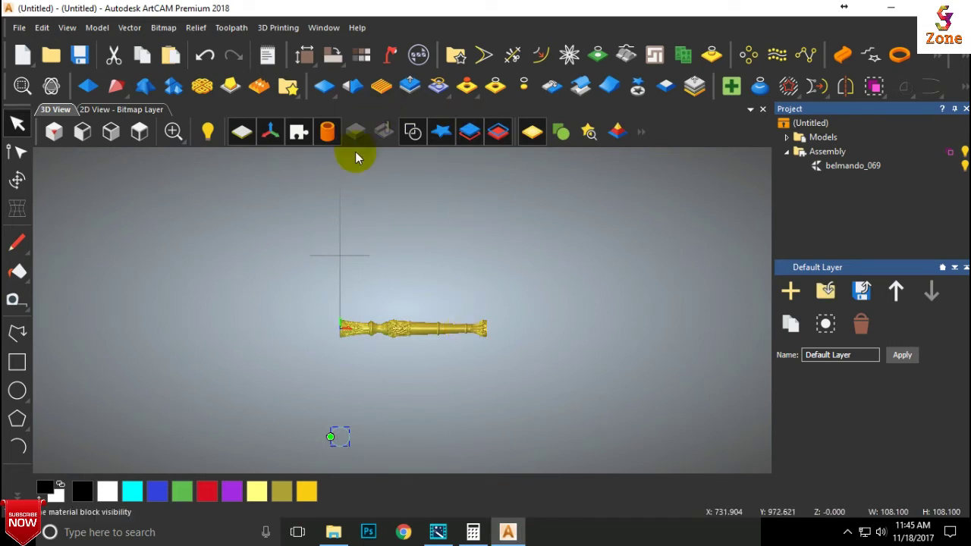
- Compare the flat and rotary displays of the relief, ending with the rotary display on
{"action": "left_click", "coordinate": [327, 132]}
{"action": "scroll", "coordinate": [336, 326], "scroll_direction": "up", "scroll_amount": 6}
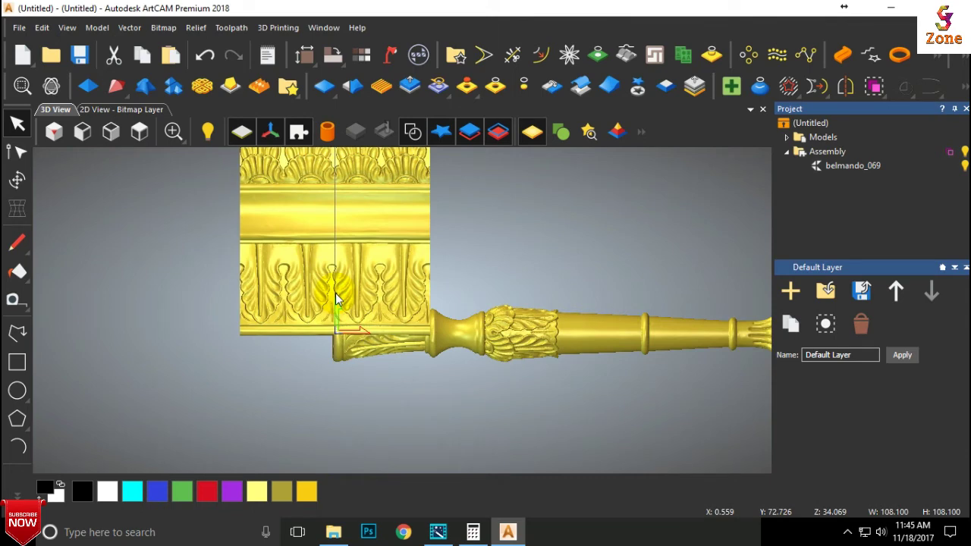
{"action": "scroll", "coordinate": [336, 298], "scroll_direction": "down", "scroll_amount": 5}
{"action": "left_click", "coordinate": [327, 132]}
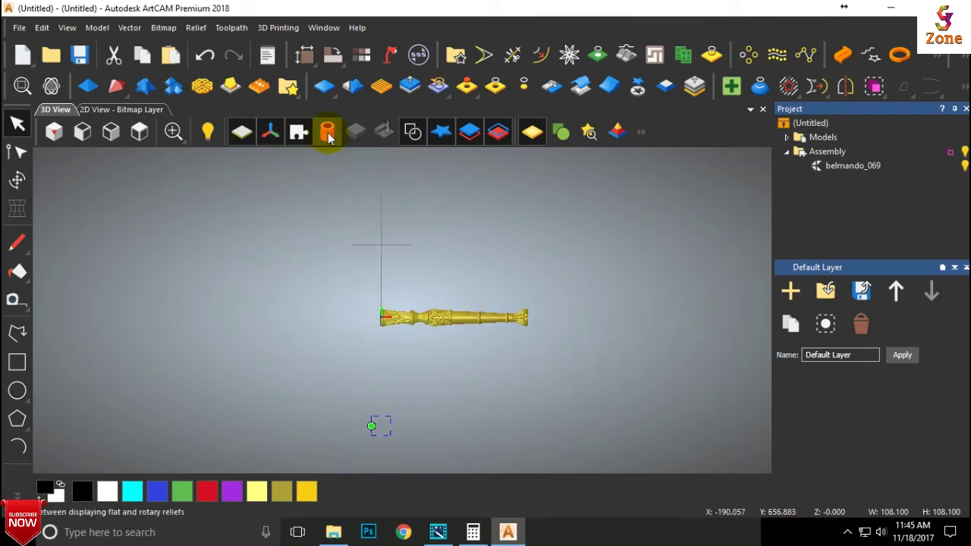
{"action": "scroll", "coordinate": [425, 296], "scroll_direction": "up", "scroll_amount": 2}
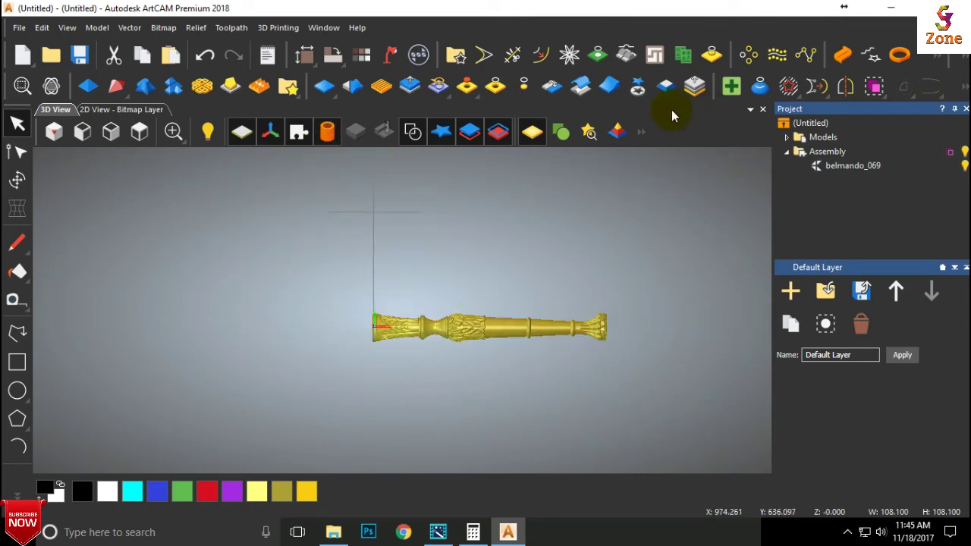
- Set up the material with a thickness of 53.988 mm, Z zero at the top surface and zero top and bottom offsets
{"action": "left_click", "coordinate": [244, 29]}
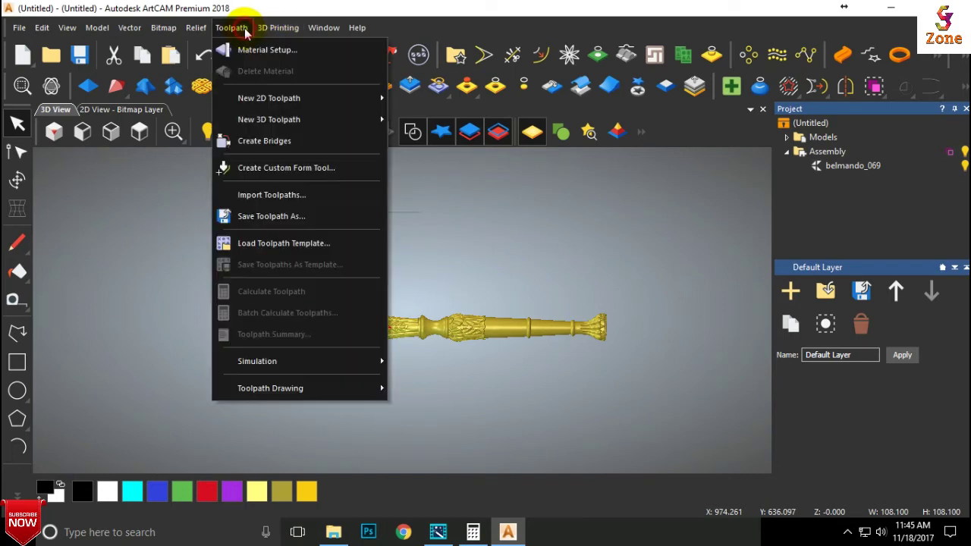
{"action": "left_click", "coordinate": [251, 49]}
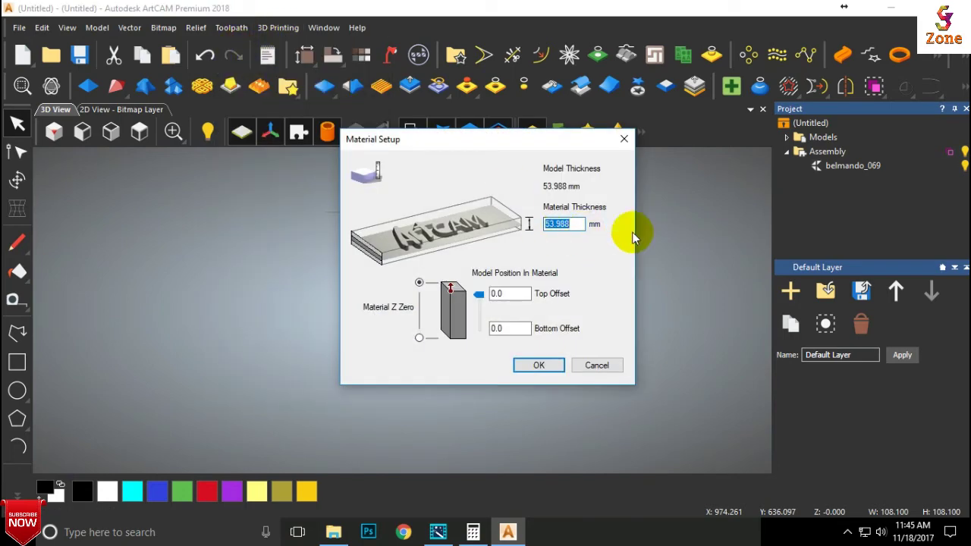
{"action": "left_click", "coordinate": [538, 365]}
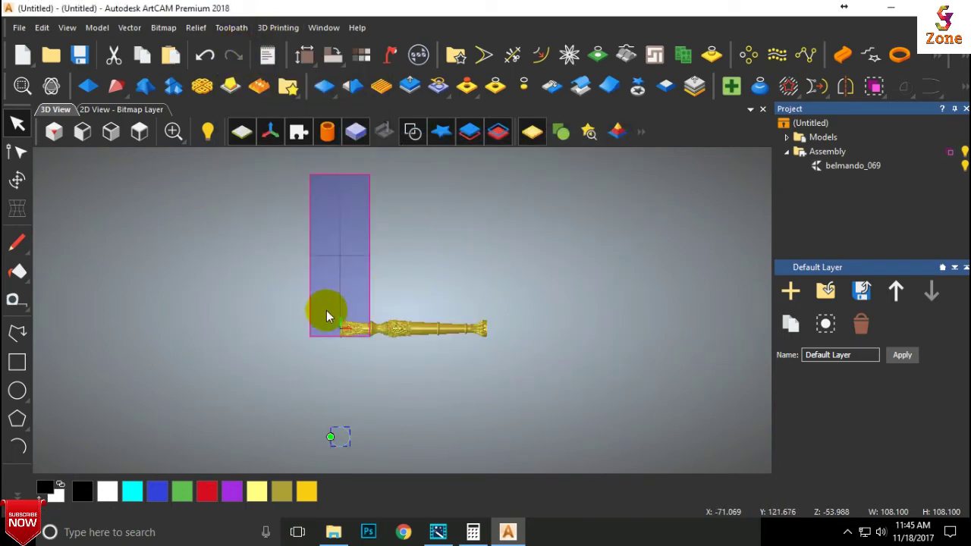
{"action": "scroll", "coordinate": [331, 334], "scroll_direction": "up", "scroll_amount": 3}
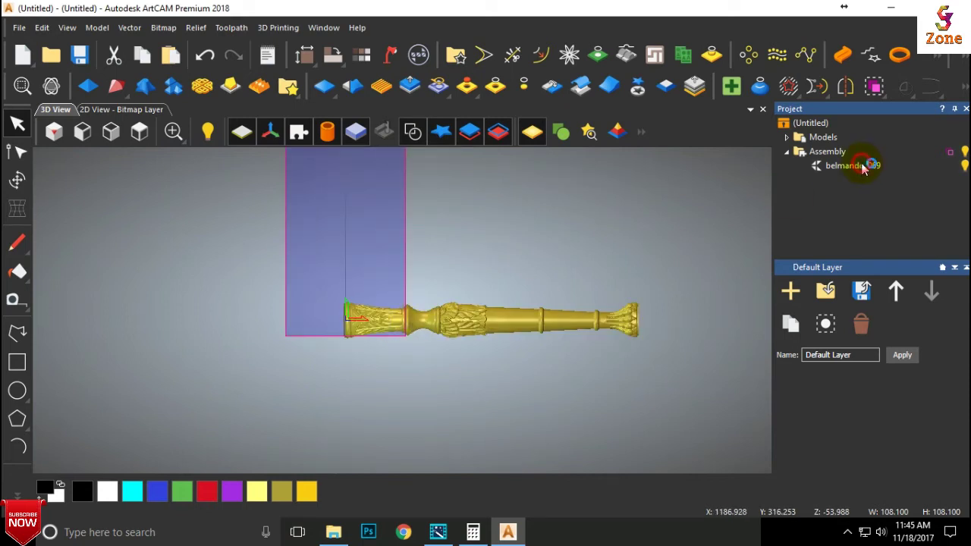
- Start a Machine Relief toolpath for the belmando_069 model with Ball Nose 1.5 mm as the finishing tool
{"action": "left_click", "coordinate": [863, 169]}
{"action": "left_click", "coordinate": [787, 138]}
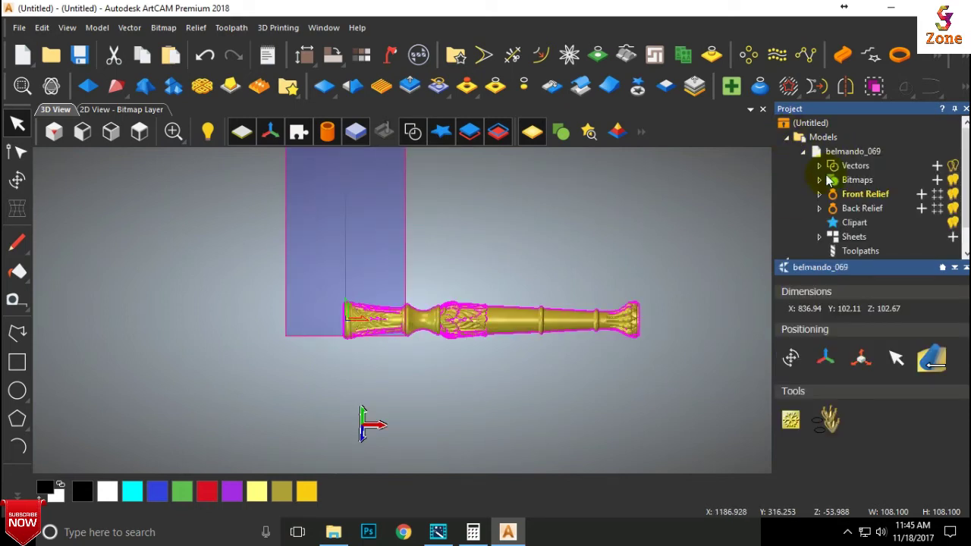
{"action": "left_click", "coordinate": [856, 251]}
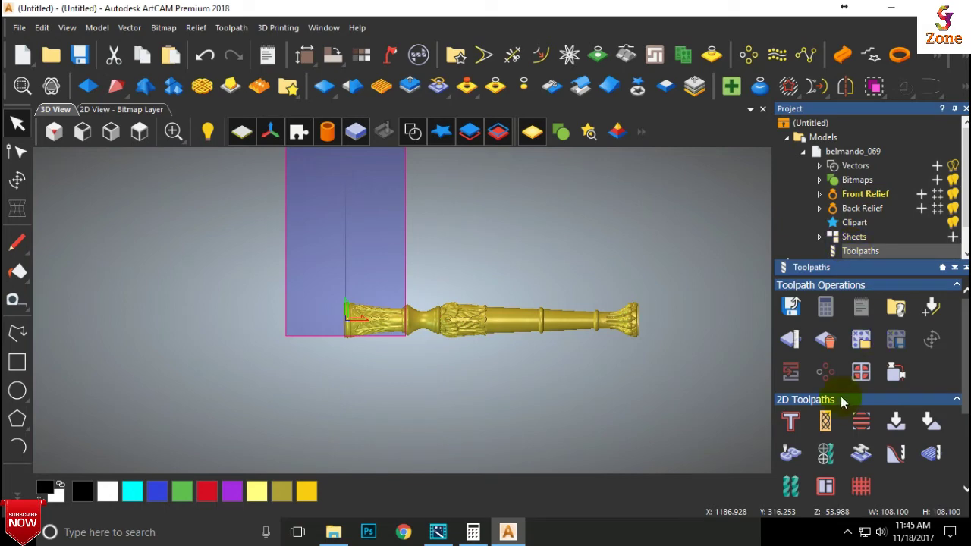
{"action": "scroll", "coordinate": [842, 402], "scroll_direction": "down", "scroll_amount": 5}
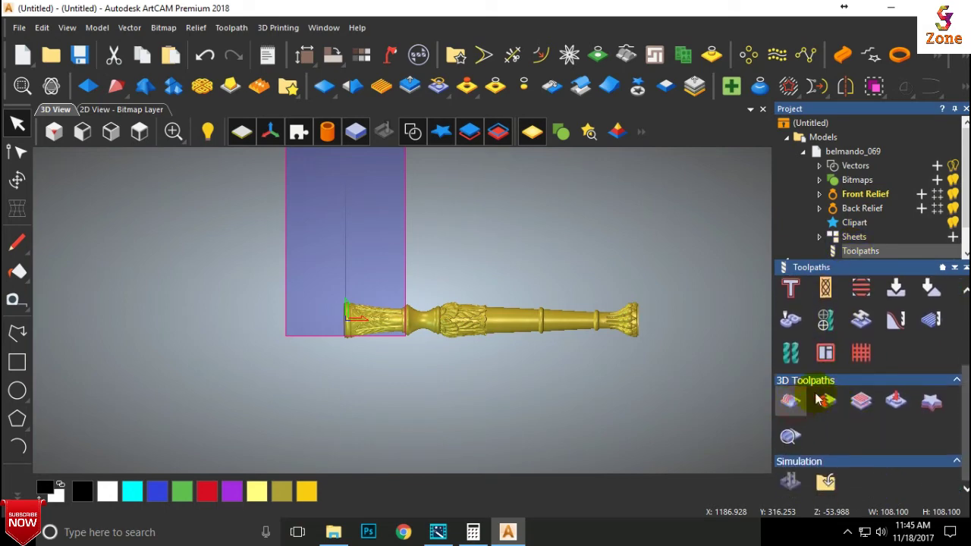
{"action": "left_click", "coordinate": [823, 400]}
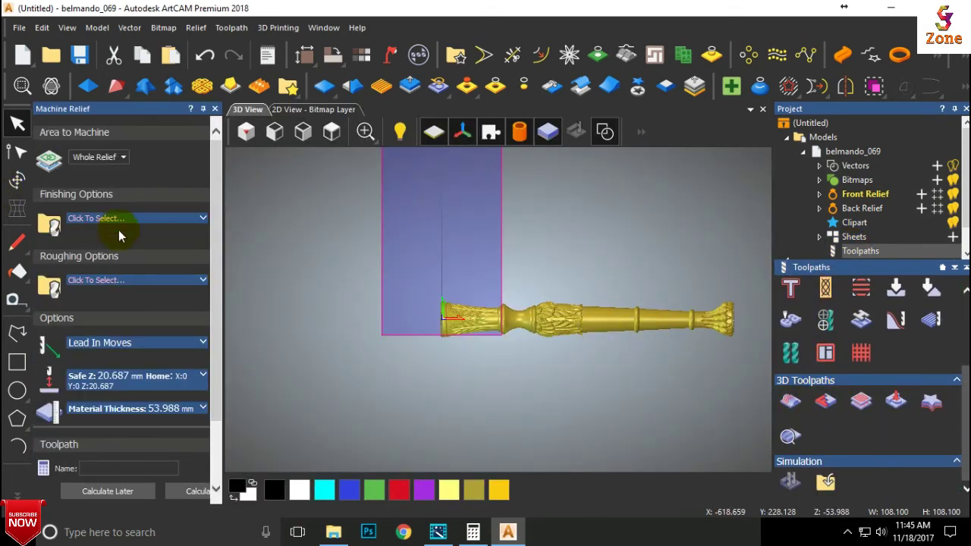
{"action": "left_click", "coordinate": [150, 217]}
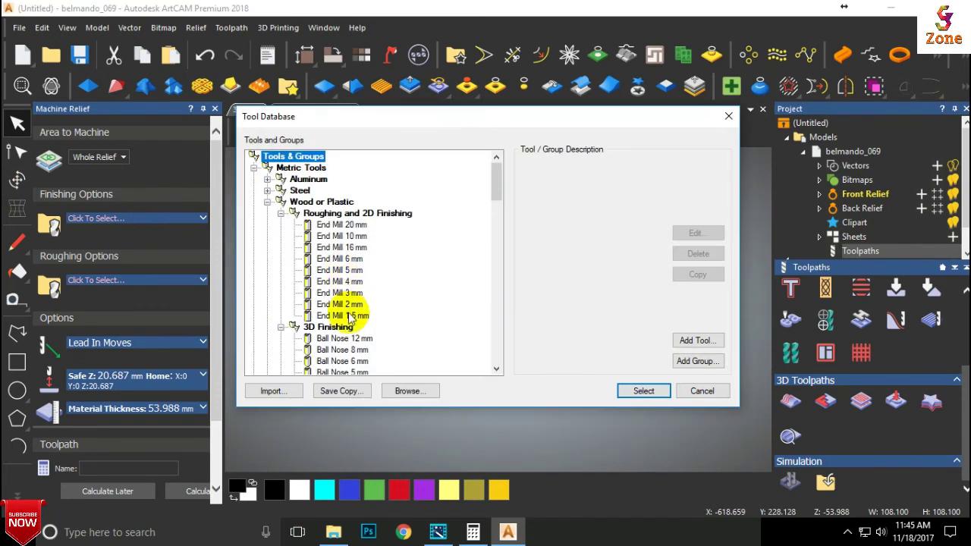
{"action": "scroll", "coordinate": [356, 345], "scroll_direction": "down", "scroll_amount": 2}
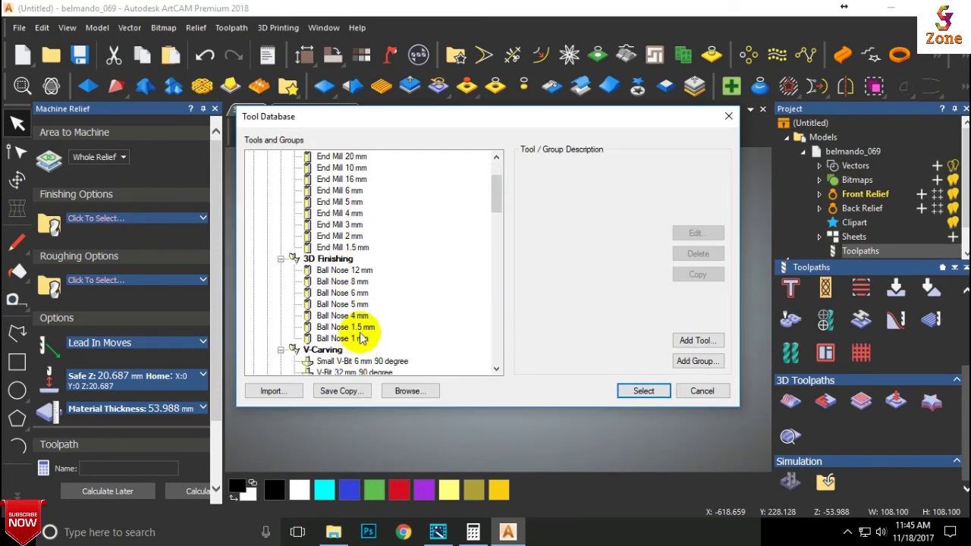
{"action": "left_click", "coordinate": [355, 328]}
{"action": "left_click", "coordinate": [635, 391]}
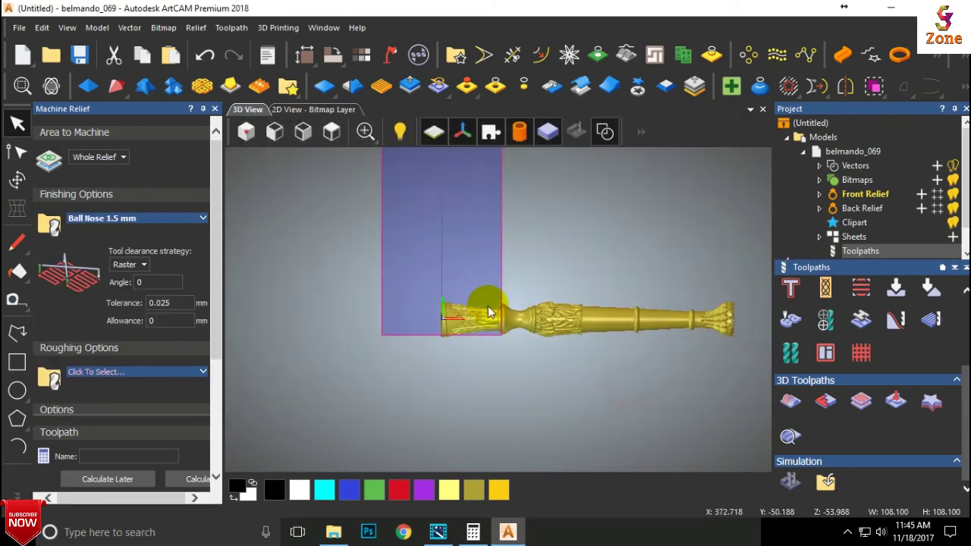
- Review the finishing parameters and assign End Mill 6 mm as the roughing tool
{"action": "left_click", "coordinate": [172, 220]}
{"action": "scroll", "coordinate": [168, 304], "scroll_direction": "down", "scroll_amount": 1}
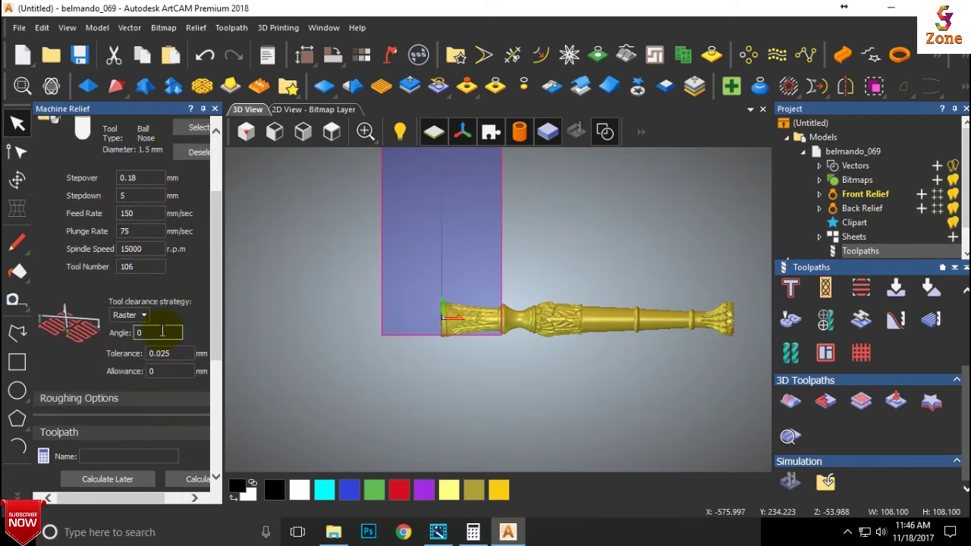
{"action": "scroll", "coordinate": [170, 277], "scroll_direction": "down", "scroll_amount": 3}
{"action": "scroll", "coordinate": [169, 281], "scroll_direction": "down", "scroll_amount": 1}
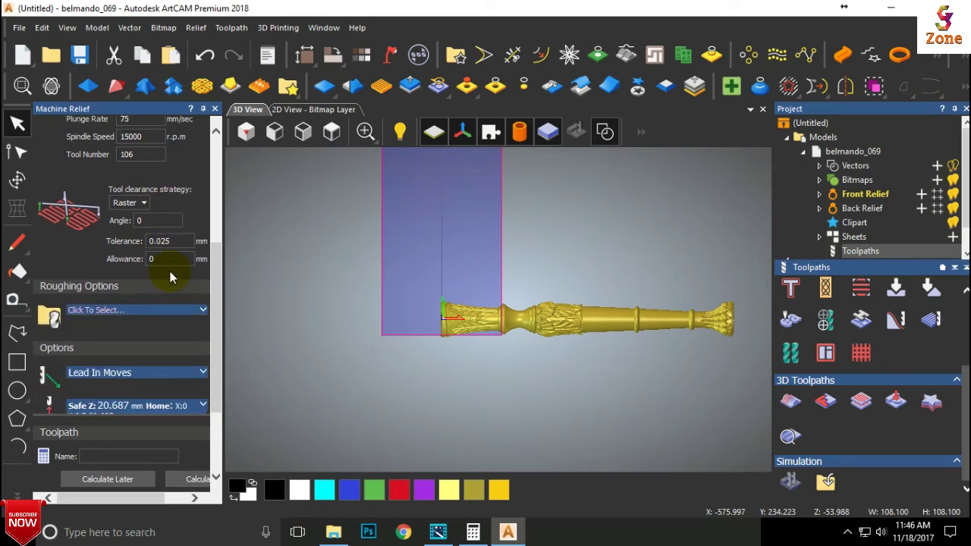
{"action": "left_click", "coordinate": [149, 311]}
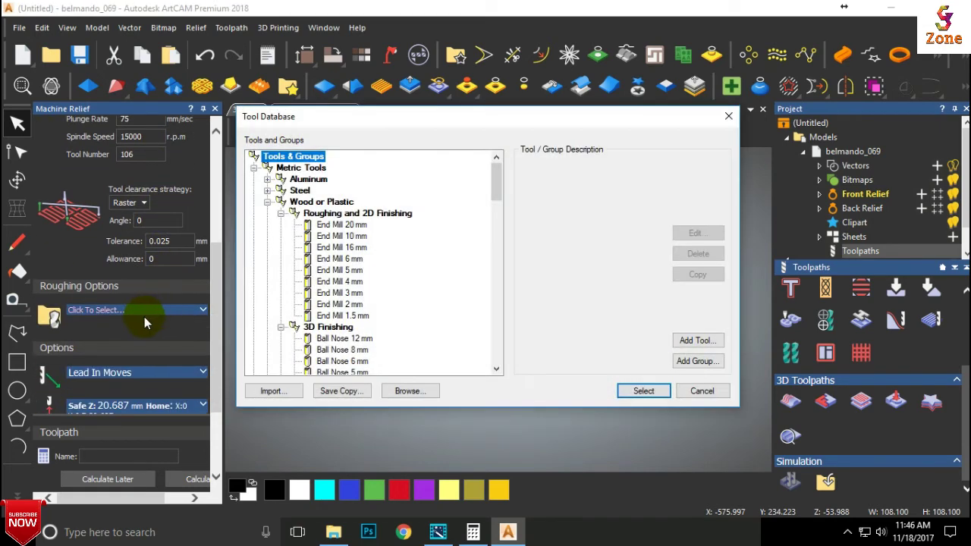
{"action": "left_click", "coordinate": [361, 248]}
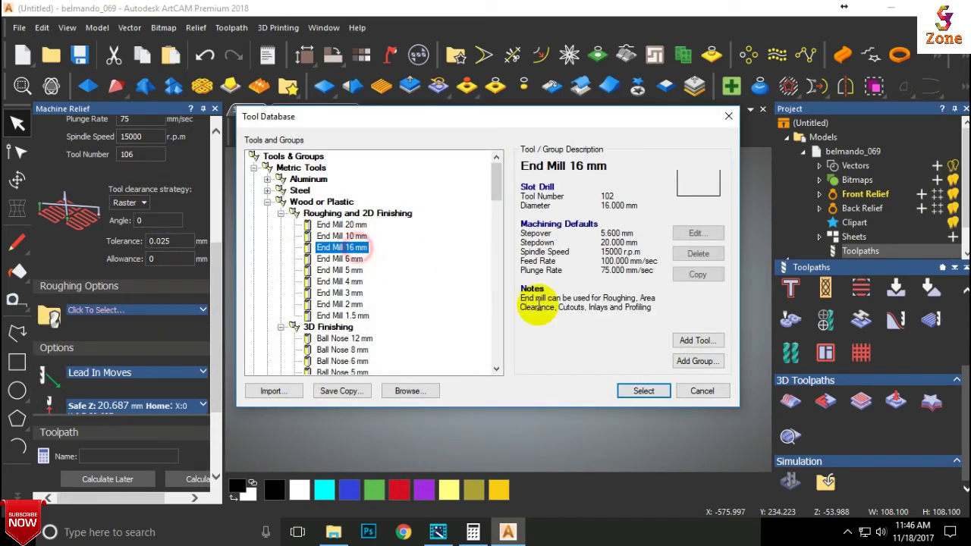
{"action": "left_click", "coordinate": [351, 259]}
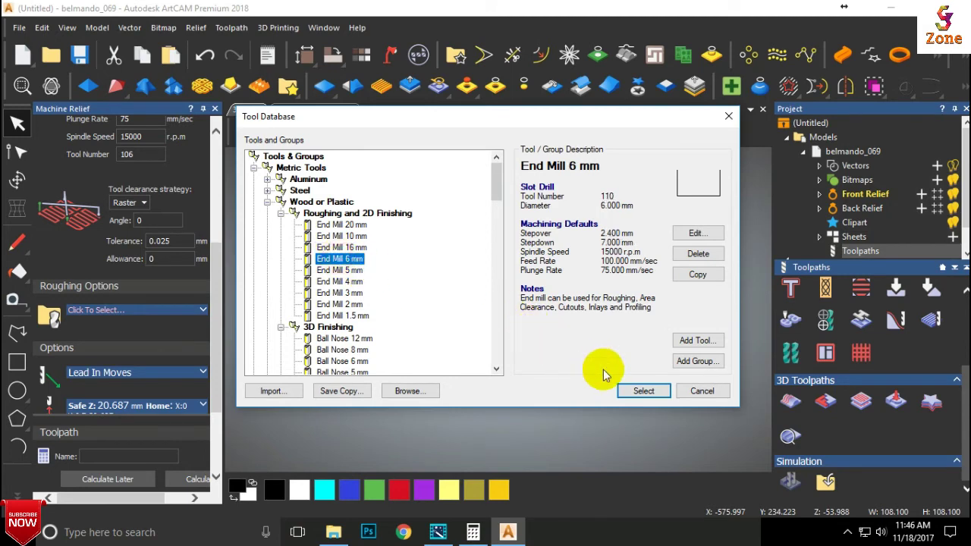
{"action": "left_click", "coordinate": [637, 390]}
- Review the roughing parameters, calculate the Machine Relief toolpath immediately, and close its settings
{"action": "left_click", "coordinate": [189, 307]}
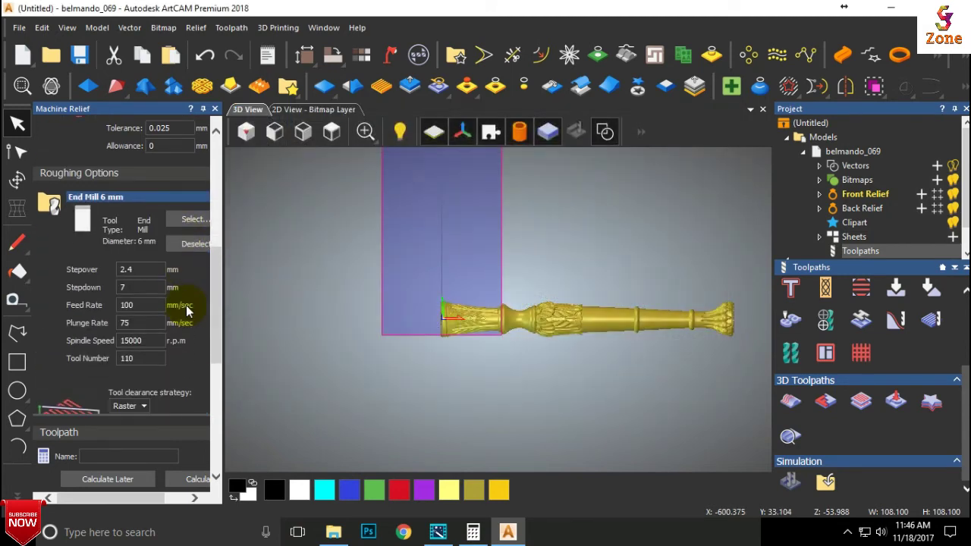
{"action": "scroll", "coordinate": [154, 304], "scroll_direction": "down", "scroll_amount": 5}
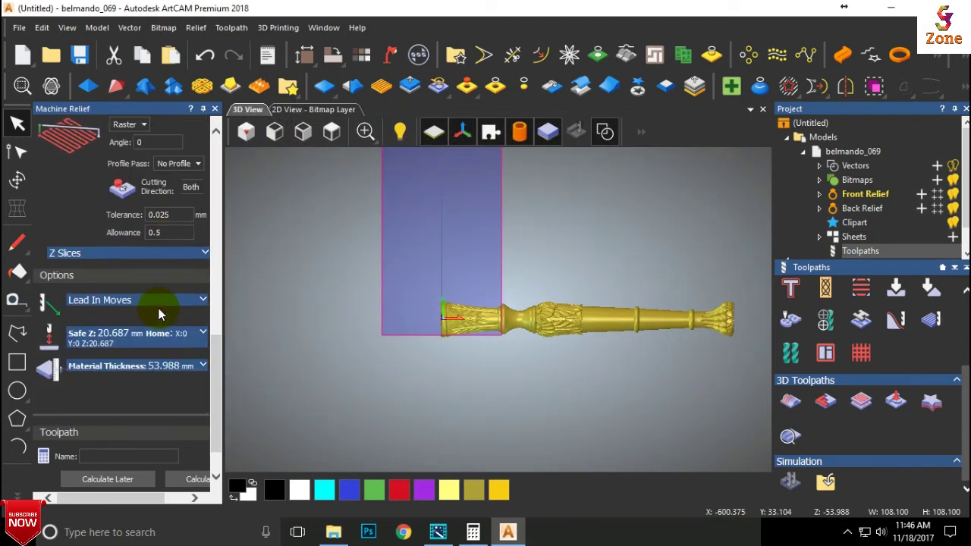
{"action": "left_click", "coordinate": [196, 479]}
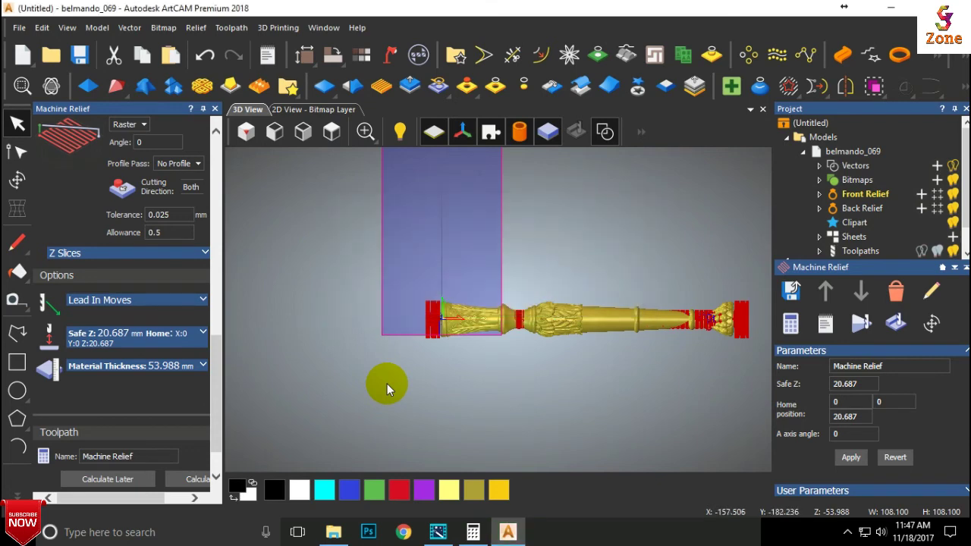
{"action": "left_click", "coordinate": [215, 108]}
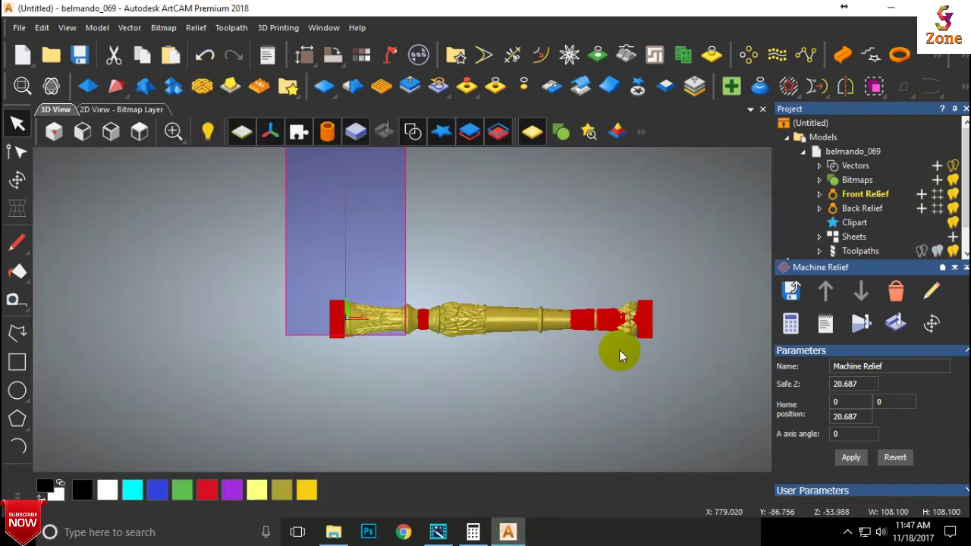
- Simulate the Machine Relief toolpath in isometric view, running it at normal speed and switching to fast speed
{"action": "scroll", "coordinate": [637, 341], "scroll_direction": "down", "scroll_amount": 2}
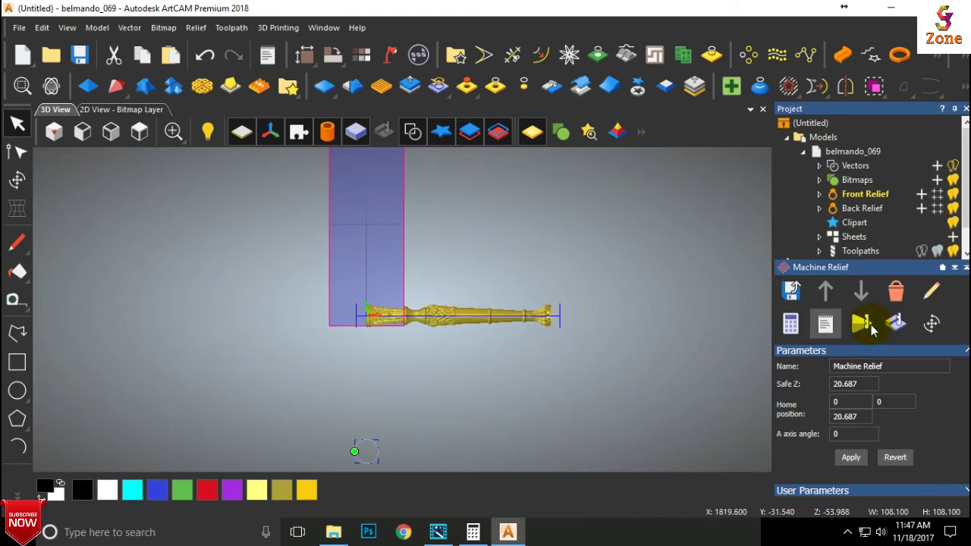
{"action": "left_click", "coordinate": [865, 325]}
{"action": "left_click", "coordinate": [550, 389]}
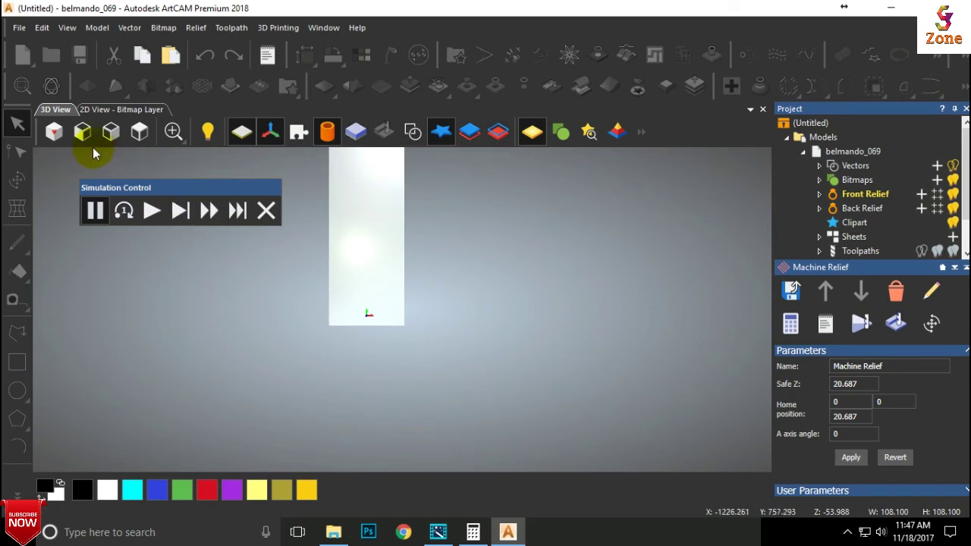
{"action": "left_click", "coordinate": [54, 132]}
{"action": "left_click", "coordinate": [151, 214]}
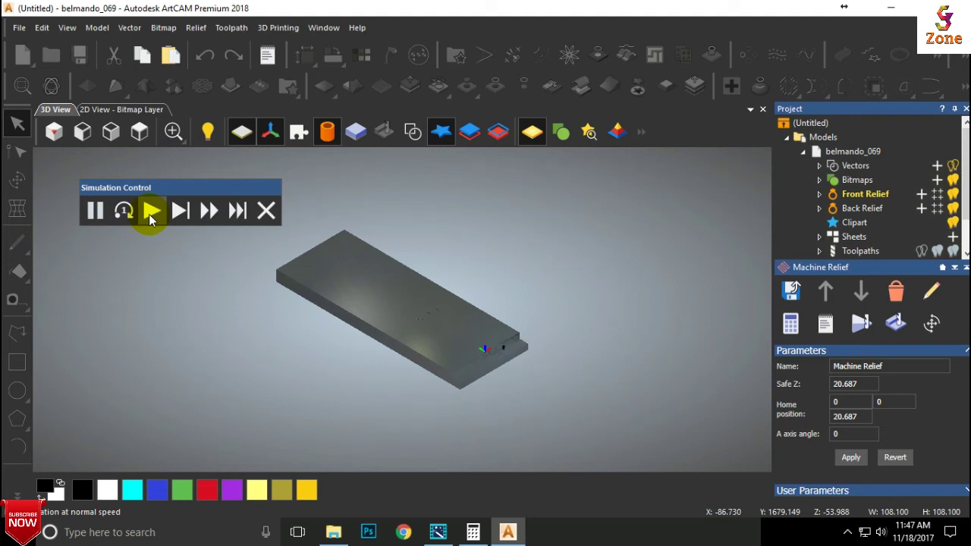
{"action": "left_click", "coordinate": [209, 211]}
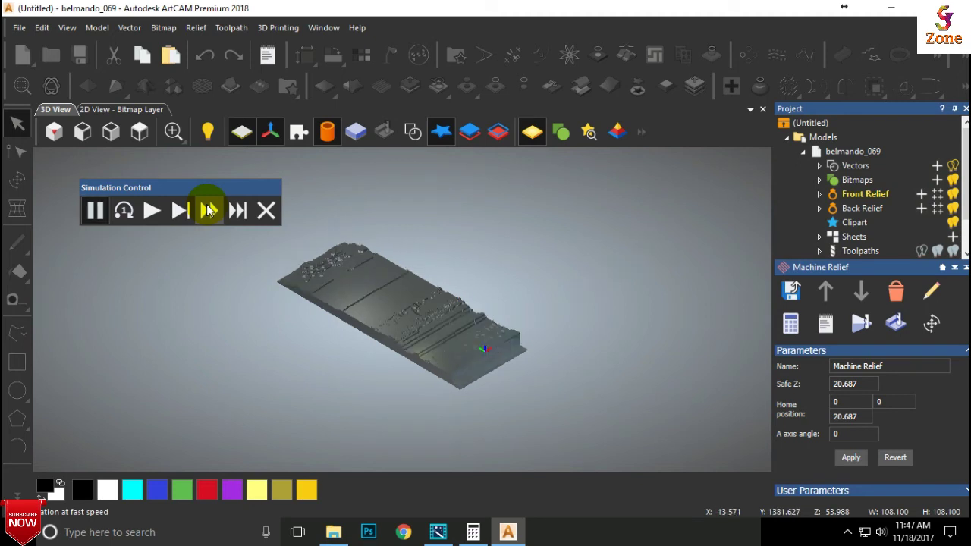
{"action": "left_click", "coordinate": [208, 211]}
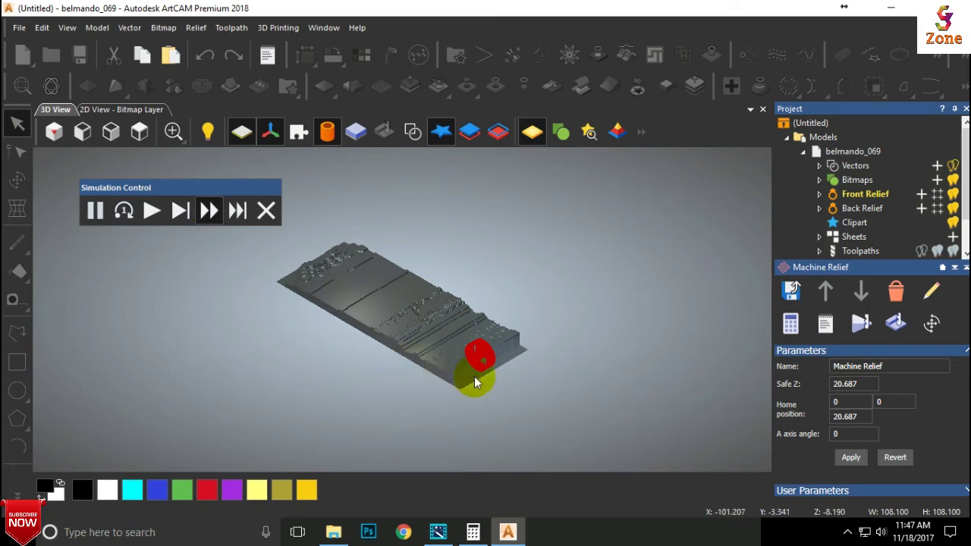
- Examine the running Machine Relief simulation up close at the leg's lower end and end the playback
{"action": "scroll", "coordinate": [478, 366], "scroll_direction": "up", "scroll_amount": 3}
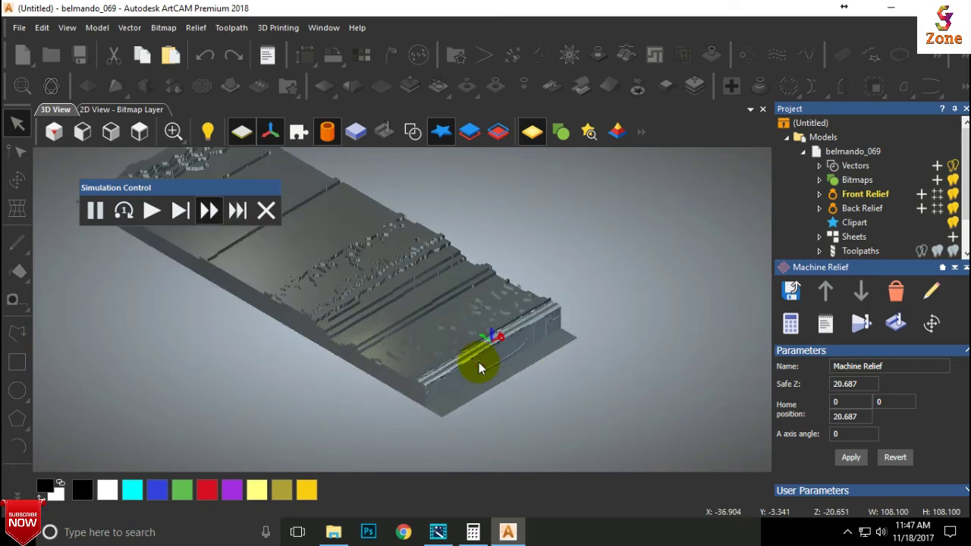
{"action": "left_click_drag", "start_coordinate": [477, 364], "coordinate": [477, 412]}
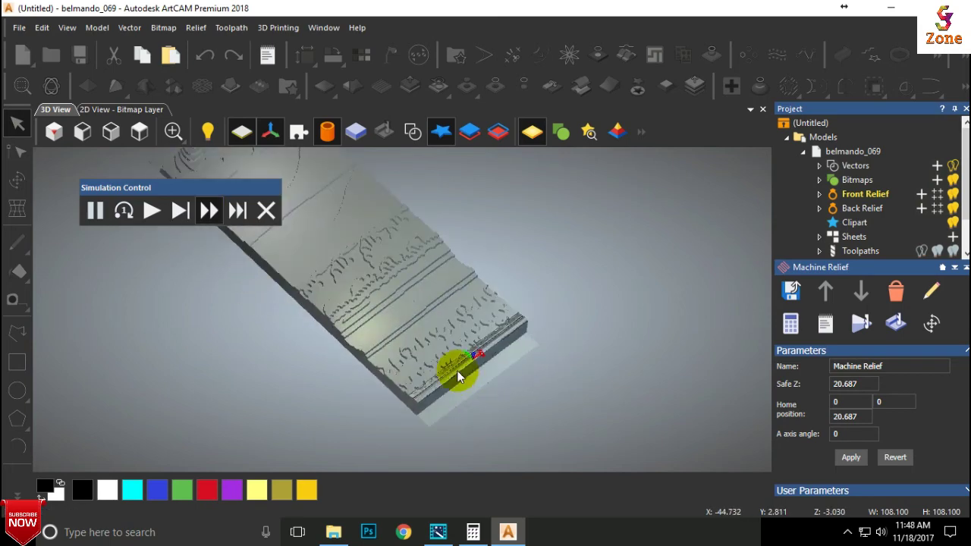
{"action": "scroll", "coordinate": [459, 371], "scroll_direction": "up", "scroll_amount": 5}
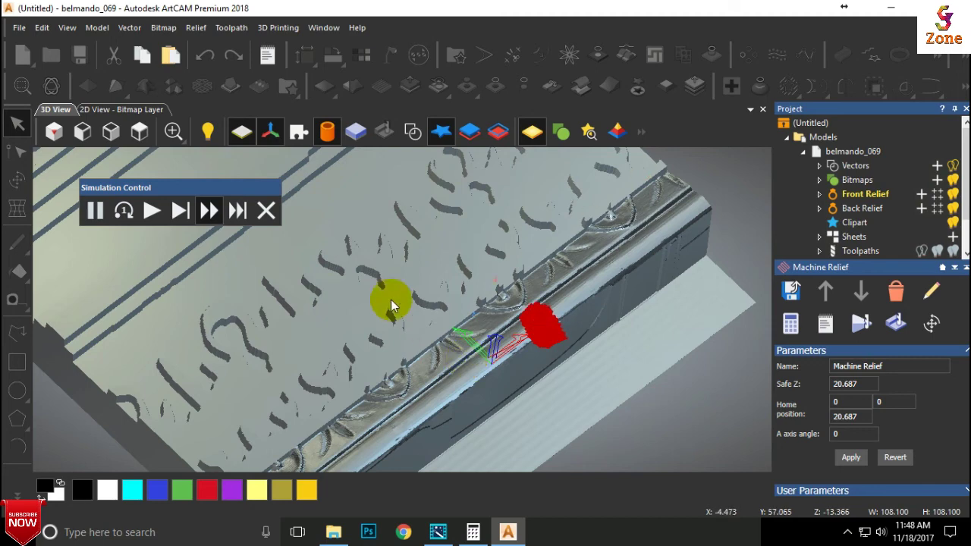
{"action": "left_click", "coordinate": [277, 216]}
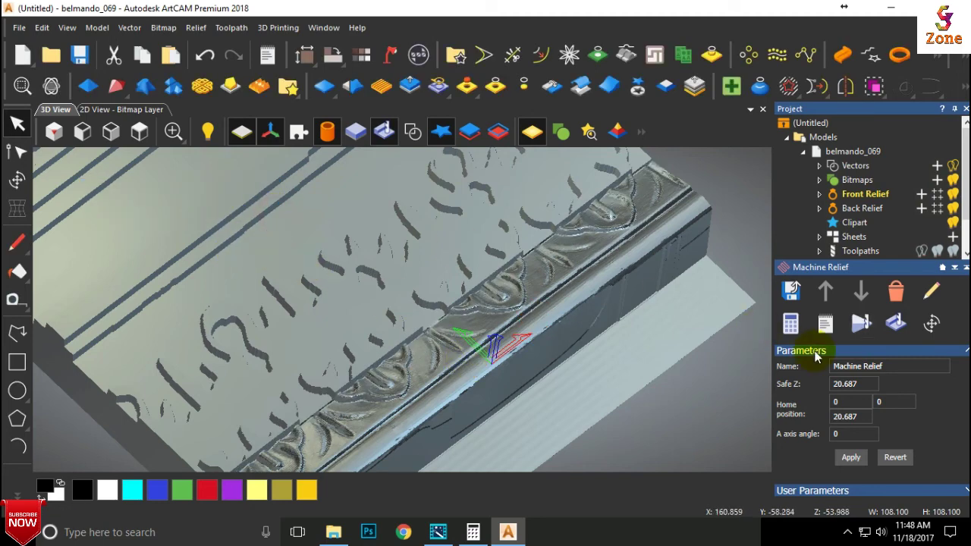
- Simulate the Machine Relief toolpath to completion without animation and view the result from above
{"action": "left_click", "coordinate": [886, 321]}
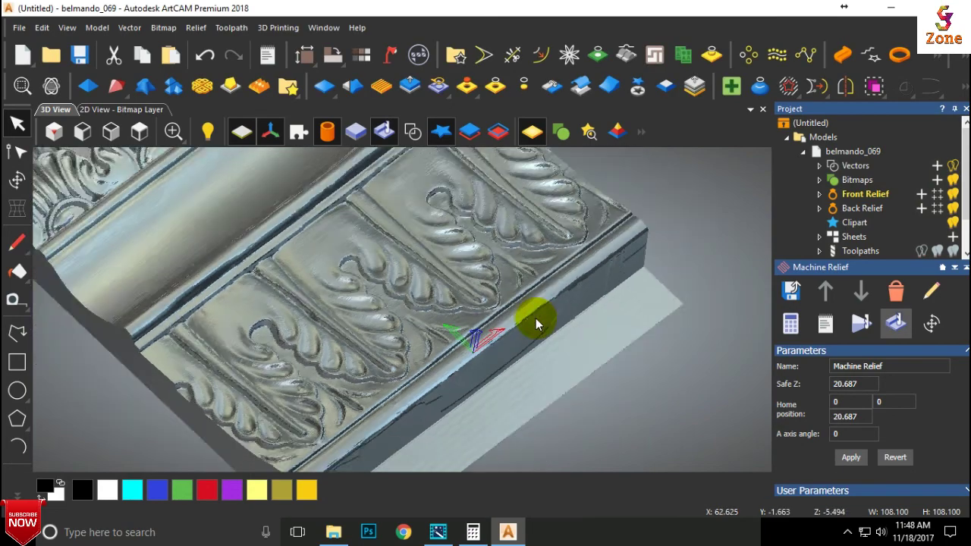
{"action": "left_click_drag", "start_coordinate": [487, 300], "coordinate": [368, 320]}
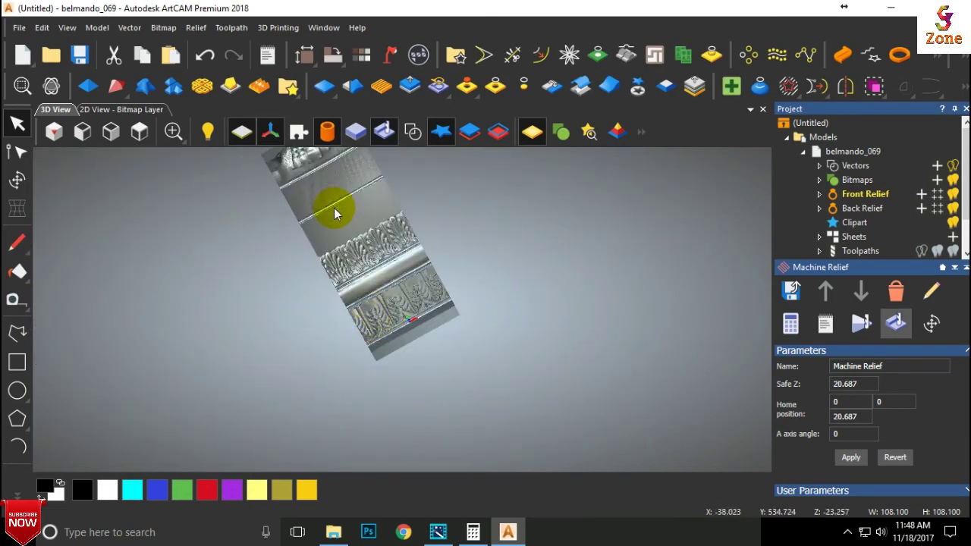
{"action": "left_click", "coordinate": [148, 134]}
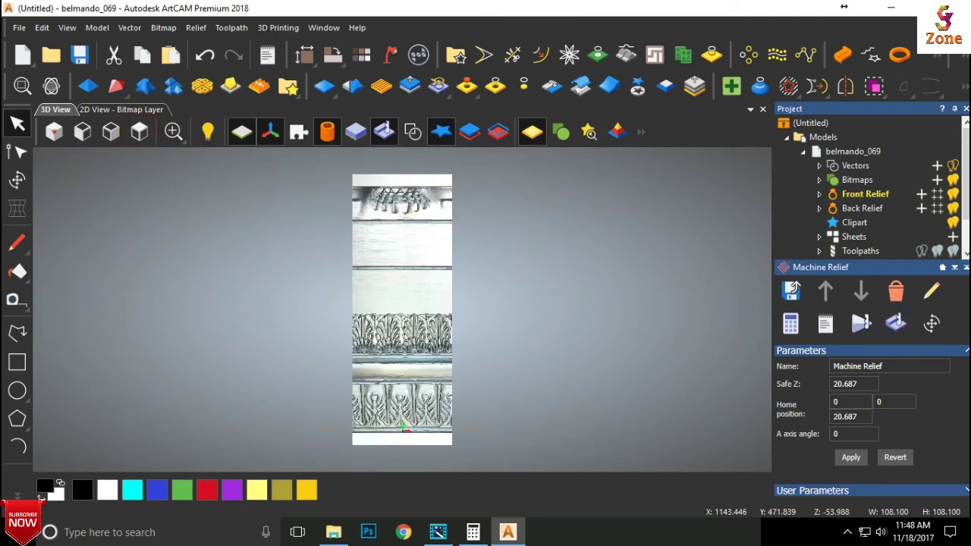
- Apply the Beech (H) material to the simulation rendering
{"action": "scroll", "coordinate": [867, 250], "scroll_direction": "down", "scroll_amount": 1}
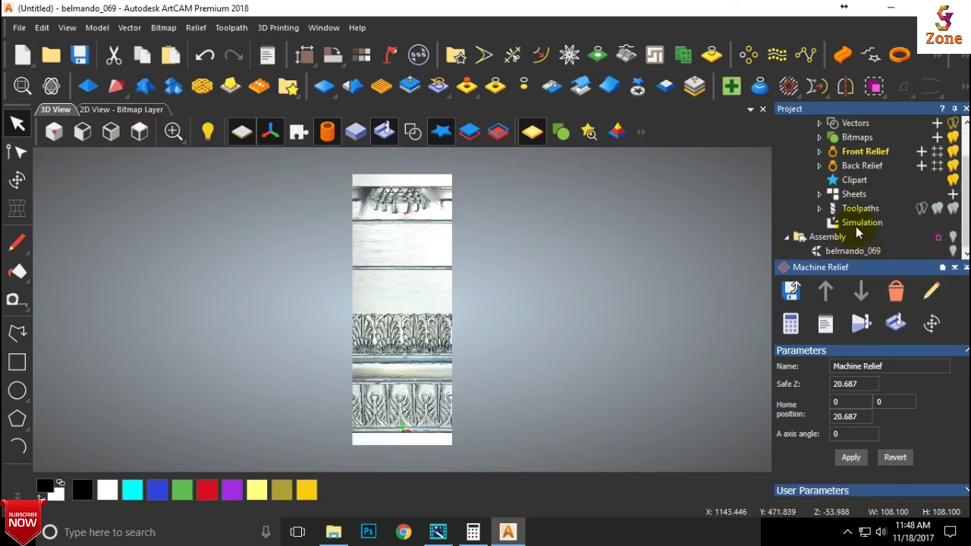
{"action": "left_click", "coordinate": [859, 223]}
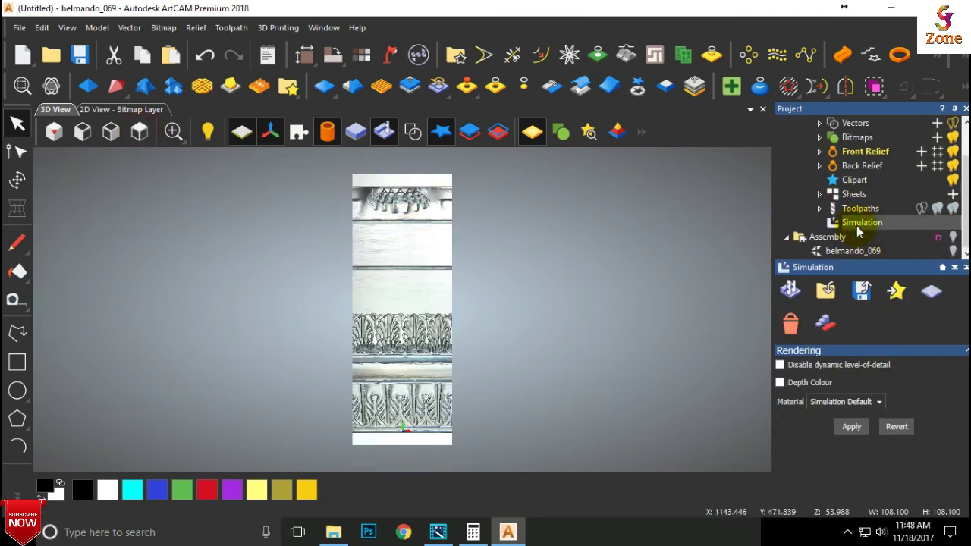
{"action": "left_click", "coordinate": [844, 406]}
{"action": "scroll", "coordinate": [839, 344], "scroll_direction": "down", "scroll_amount": 3}
{"action": "left_click", "coordinate": [827, 368]}
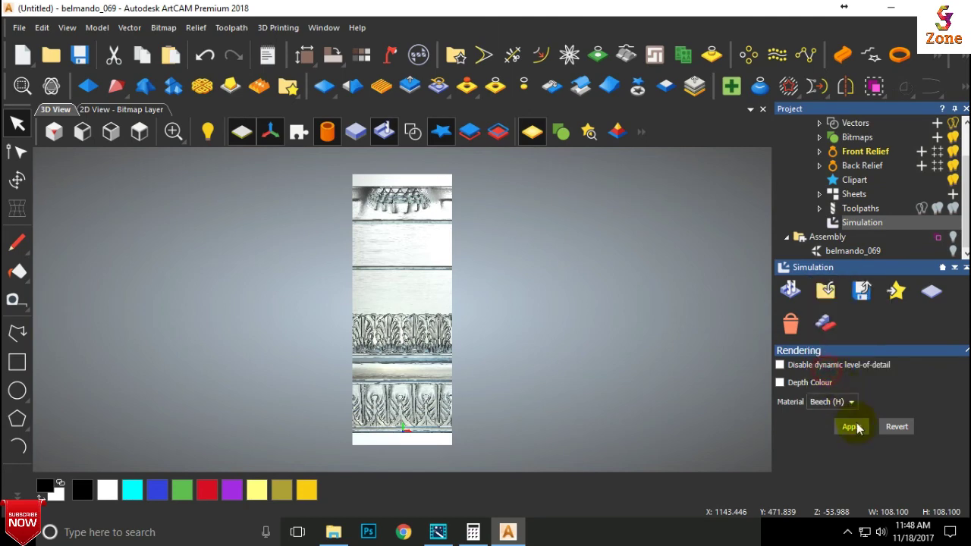
{"action": "left_click", "coordinate": [851, 427]}
- Inspect the carved details at both ends of the wood-rendered simulation and return to the full top view
{"action": "scroll", "coordinate": [413, 410], "scroll_direction": "up", "scroll_amount": 5}
{"action": "left_click_drag", "start_coordinate": [433, 401], "coordinate": [325, 288]}
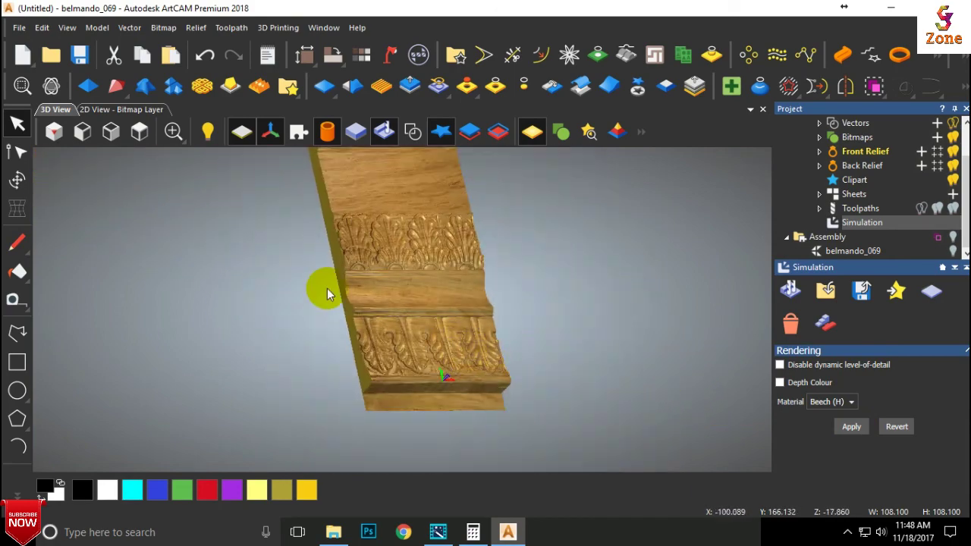
{"action": "left_click", "coordinate": [139, 132]}
{"action": "scroll", "coordinate": [389, 227], "scroll_direction": "up", "scroll_amount": 5}
{"action": "left_click_drag", "start_coordinate": [389, 188], "coordinate": [166, 158]}
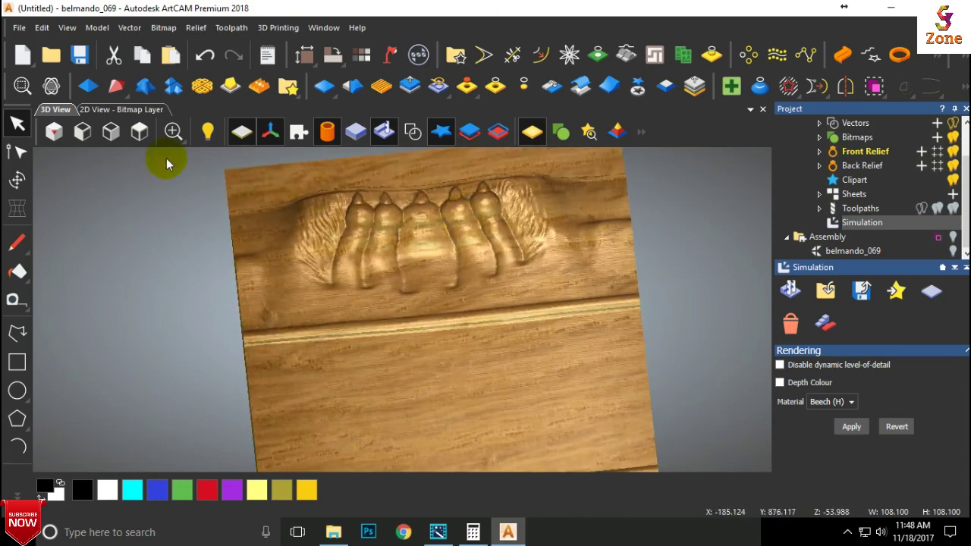
{"action": "left_click", "coordinate": [133, 135]}
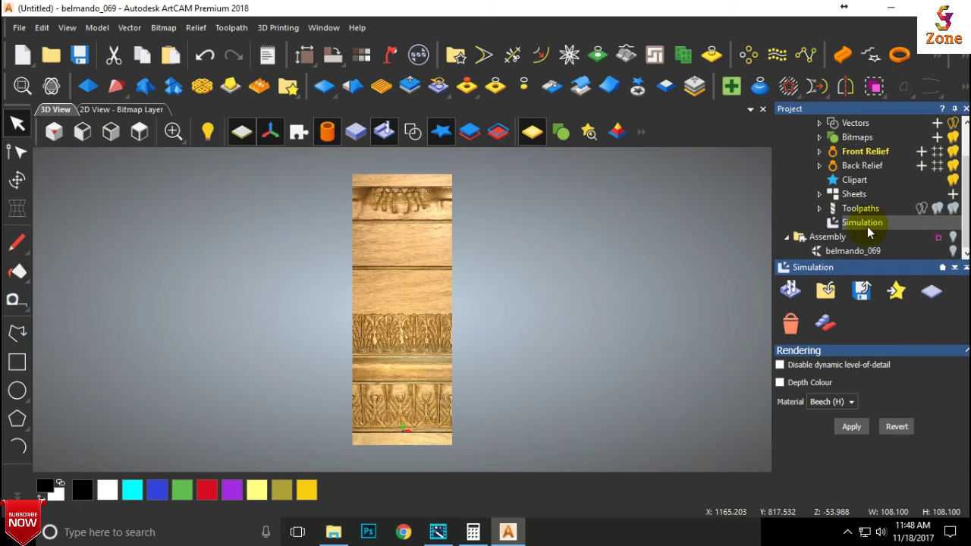
- Start saving the calculated toolpaths with Model Master 4 Axis Rotary (X->A) (*.mmg) as the machine file format
{"action": "left_click", "coordinate": [854, 210]}
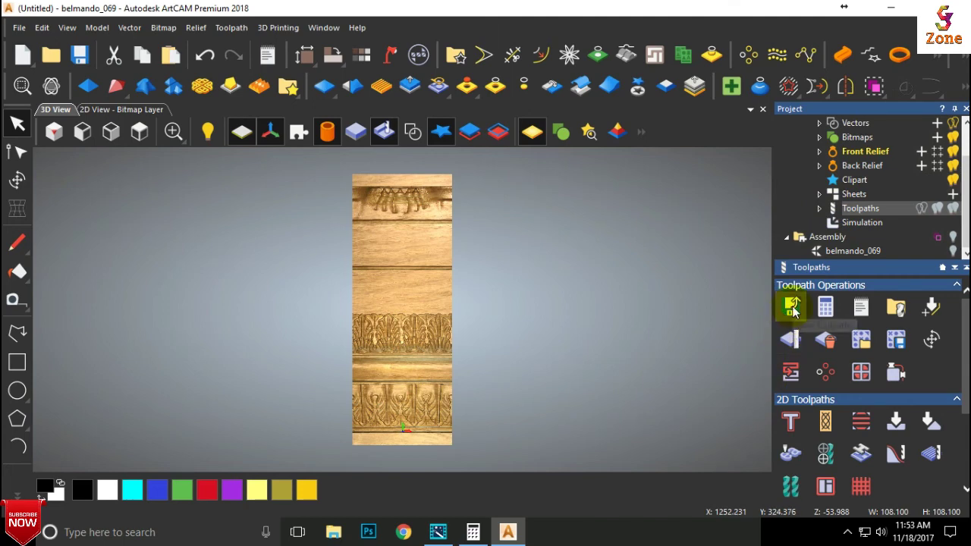
{"action": "left_click", "coordinate": [792, 307]}
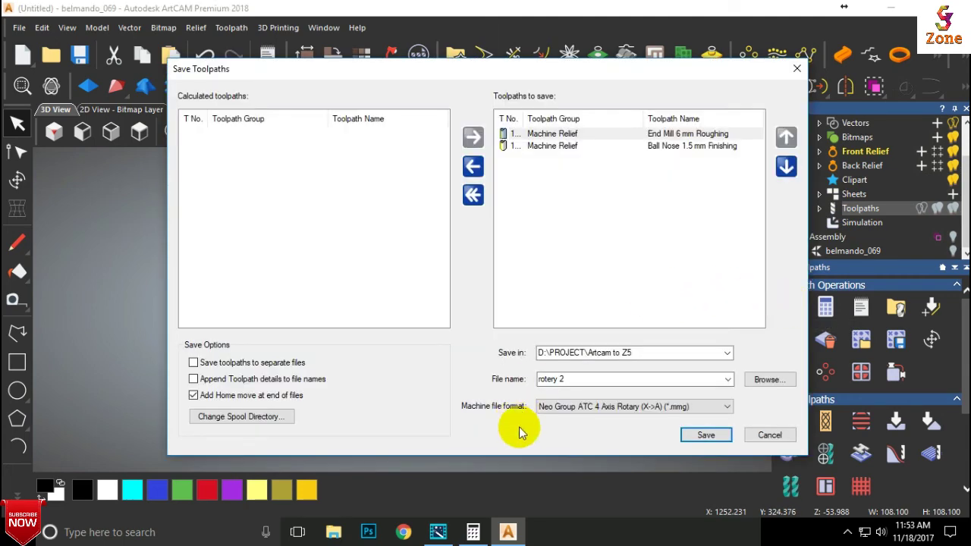
{"action": "left_click", "coordinate": [652, 406]}
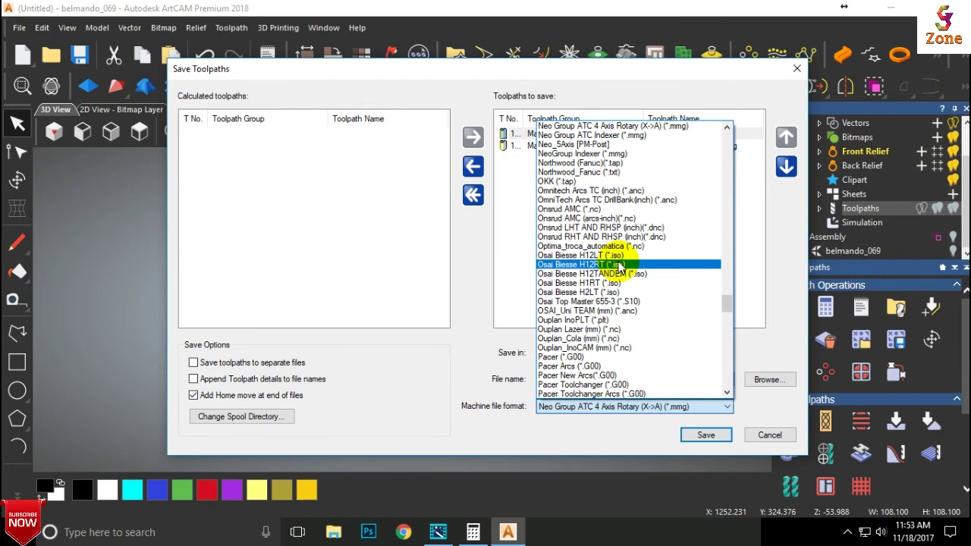
{"action": "scroll", "coordinate": [620, 267], "scroll_direction": "up", "scroll_amount": 6}
{"action": "scroll", "coordinate": [621, 267], "scroll_direction": "up", "scroll_amount": 4}
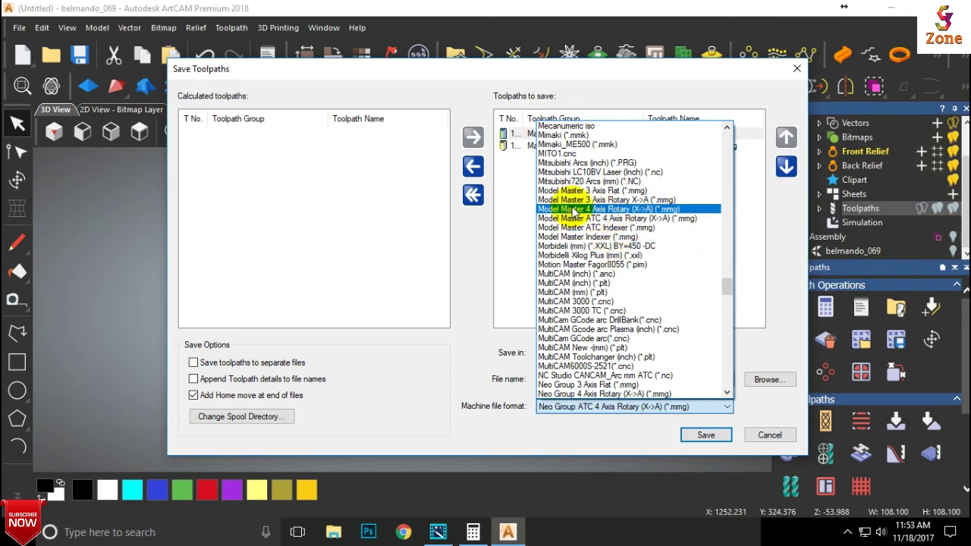
{"action": "left_click", "coordinate": [615, 209]}
- Save only the End Mill 6 mm Roughing toolpath in D:\PROJECT\Artcam to Z5 under the file name rotery 1
{"action": "left_click", "coordinate": [565, 135]}
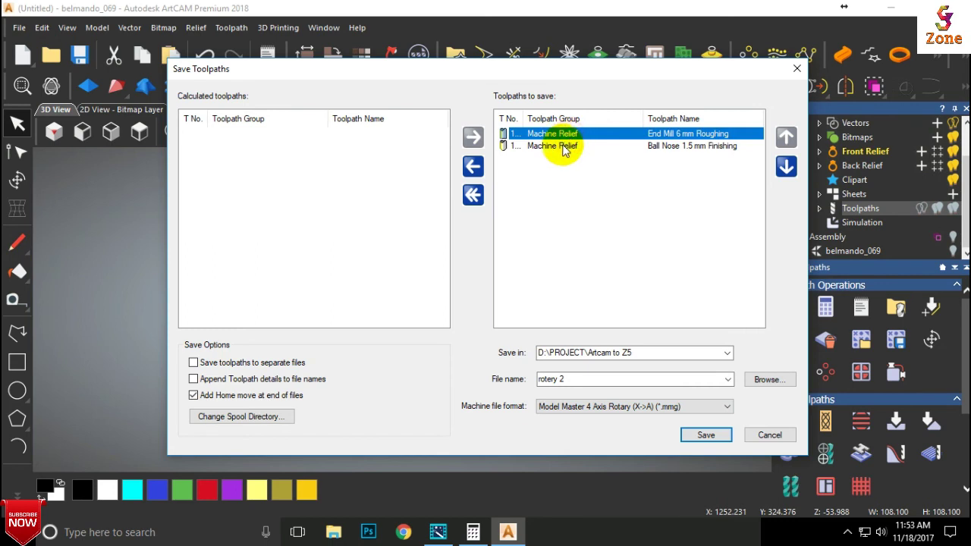
{"action": "left_click", "coordinate": [552, 147]}
{"action": "left_click", "coordinate": [472, 166]}
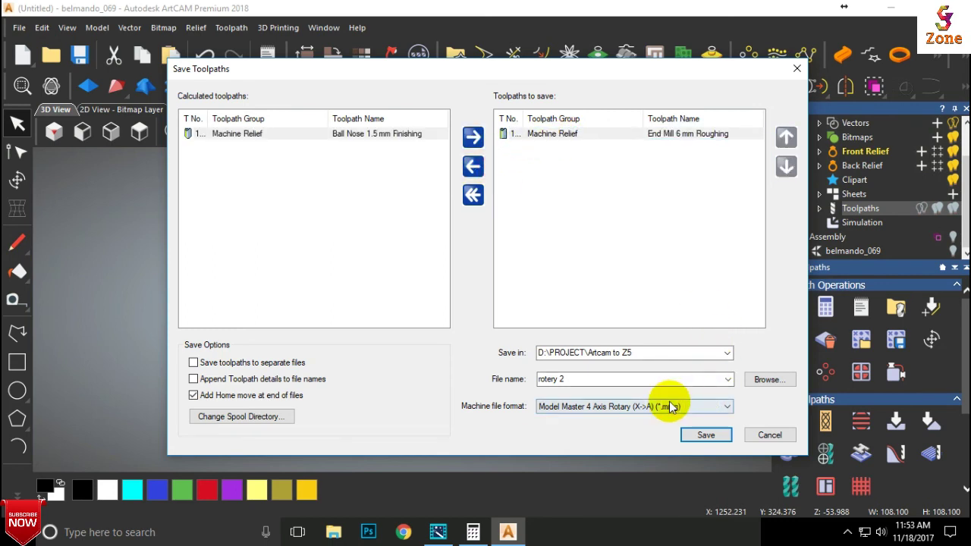
{"action": "left_click", "coordinate": [575, 378]}
{"action": "type", "text": "rotery 1"}
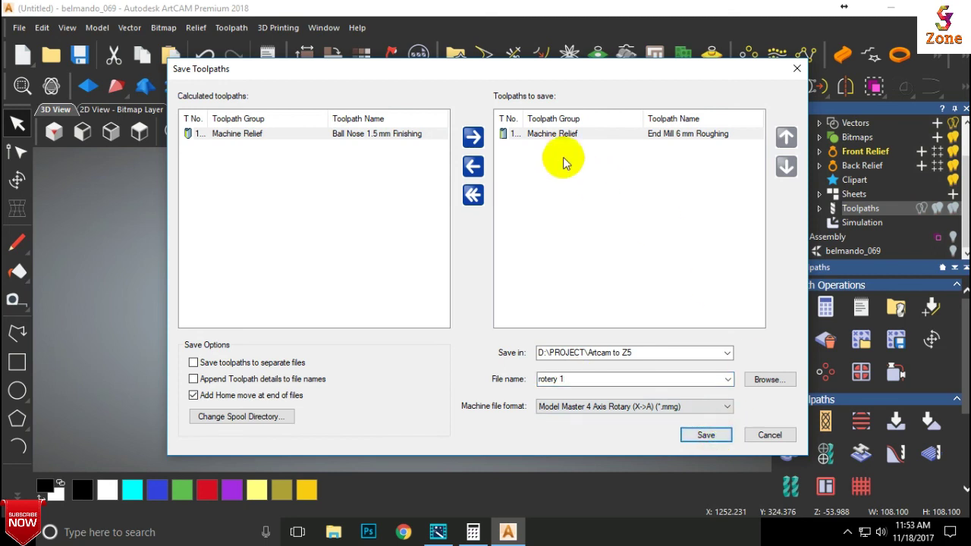
- Save only the Ball Nose 1.5 mm Finishing toolpath as rotery 2, overwriting the existing file
{"action": "left_click", "coordinate": [552, 135]}
{"action": "left_click", "coordinate": [473, 166]}
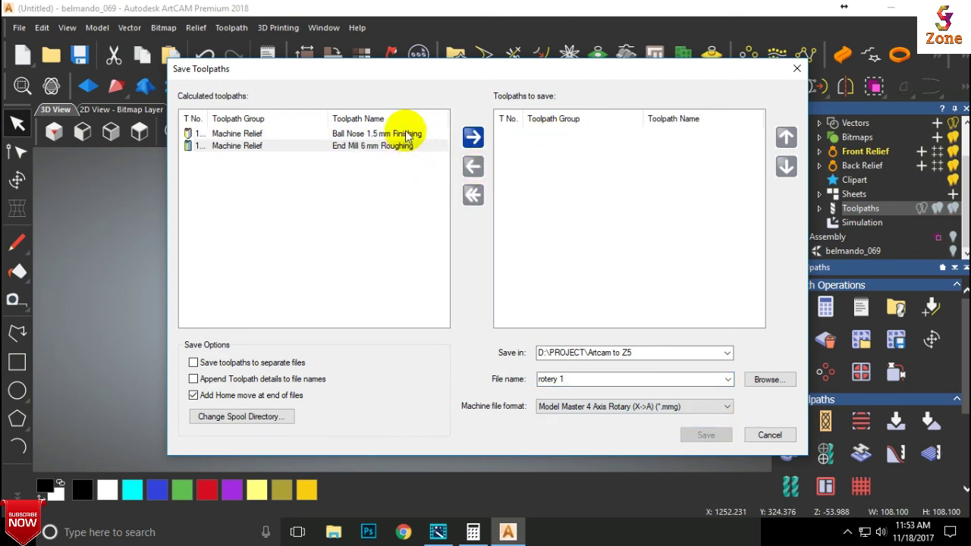
{"action": "left_click", "coordinate": [404, 134]}
{"action": "left_click", "coordinate": [472, 138]}
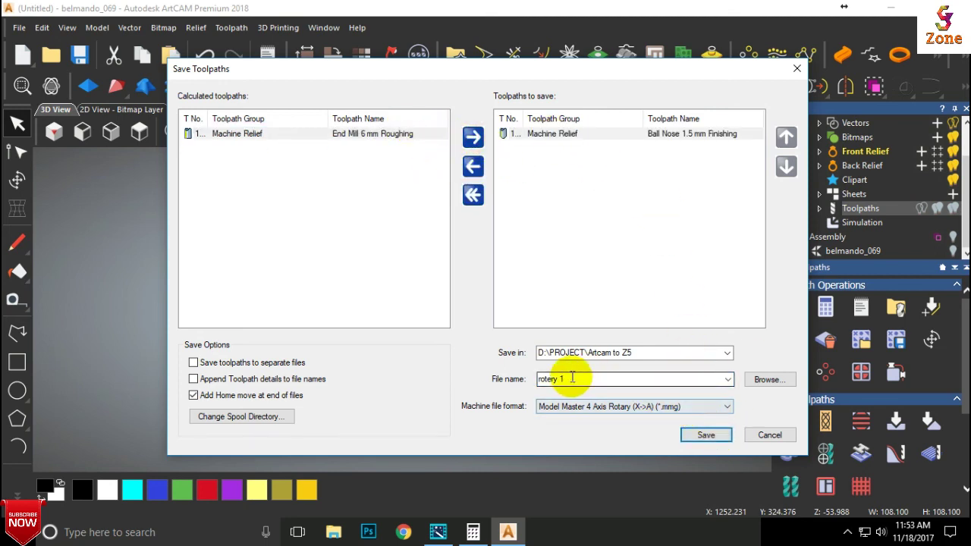
{"action": "type", "text": "2"}
{"action": "left_click", "coordinate": [700, 434]}
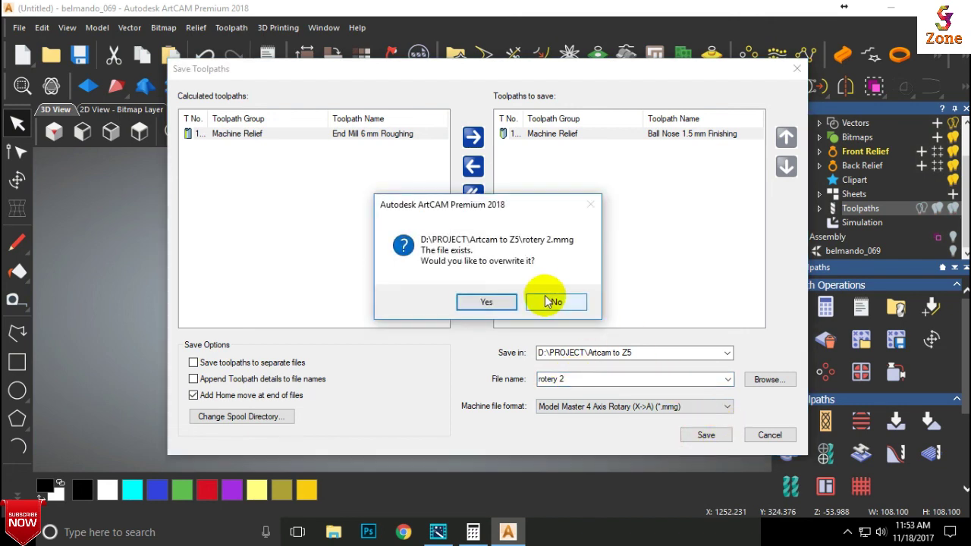
{"action": "left_click", "coordinate": [497, 301]}
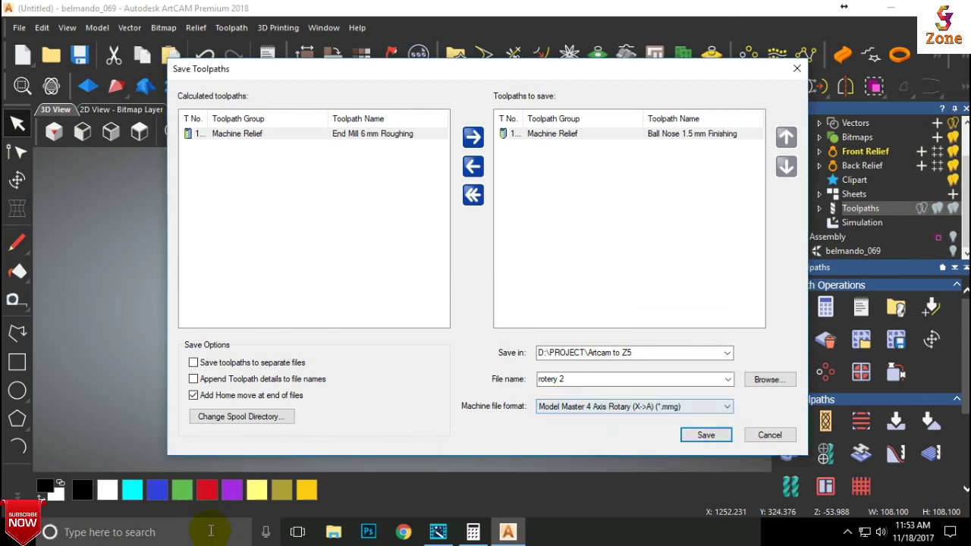
- Switch to File Explorer, open the rotery 1 MMG file from PROJECT\Artcam to Z5, and examine its A and X coordinate moves
{"action": "left_click", "coordinate": [334, 532]}
{"action": "double_click", "coordinate": [236, 193]}
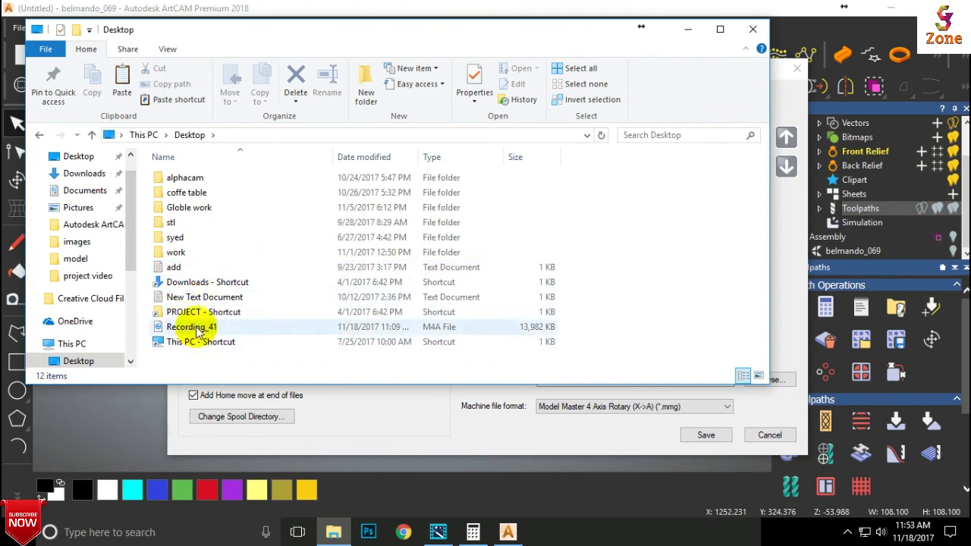
{"action": "double_click", "coordinate": [186, 312]}
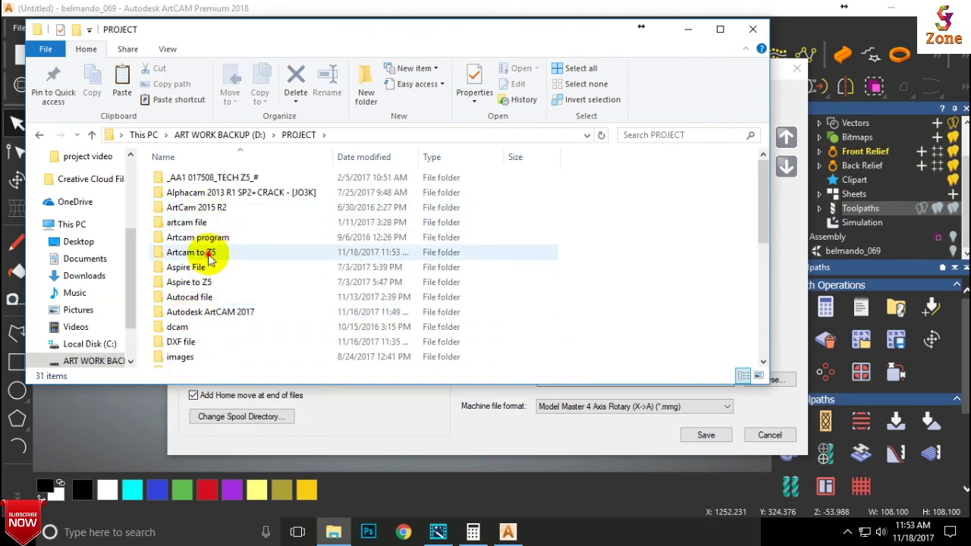
{"action": "double_click", "coordinate": [189, 252]}
{"action": "double_click", "coordinate": [182, 192]}
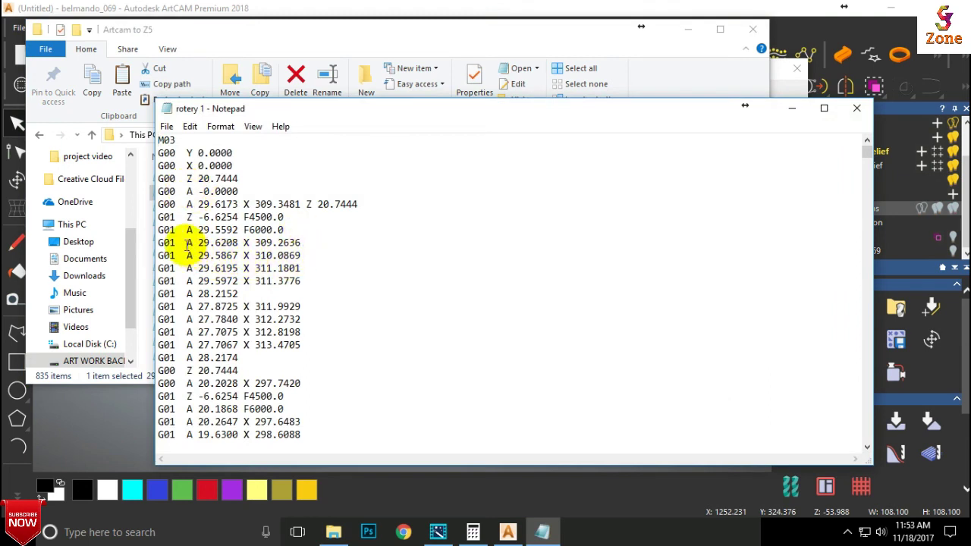
{"action": "left_click_drag", "start_coordinate": [188, 243], "coordinate": [317, 240]}
{"action": "left_click_drag", "start_coordinate": [185, 204], "coordinate": [357, 205]}
{"action": "left_click", "coordinate": [856, 108]}
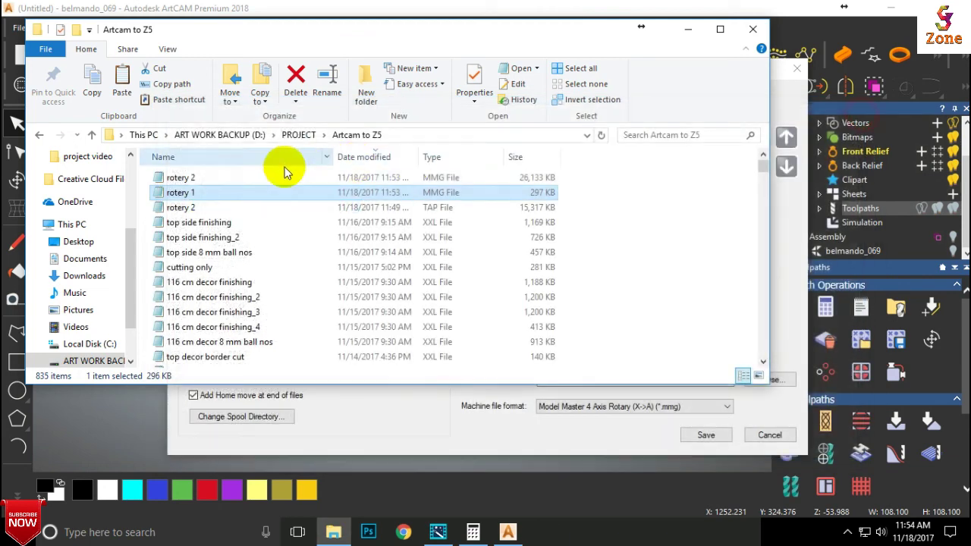
- Examine the code in the rotery 2 MMG file, close the file windows, and leave toolpath saving in ArtCAM
{"action": "double_click", "coordinate": [225, 178]}
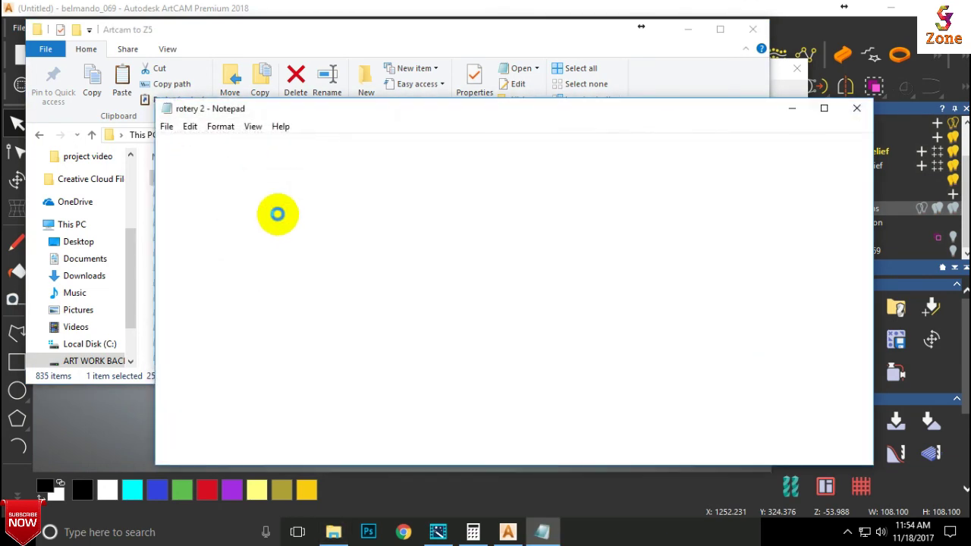
{"action": "scroll", "coordinate": [266, 214], "scroll_direction": "down", "scroll_amount": 20}
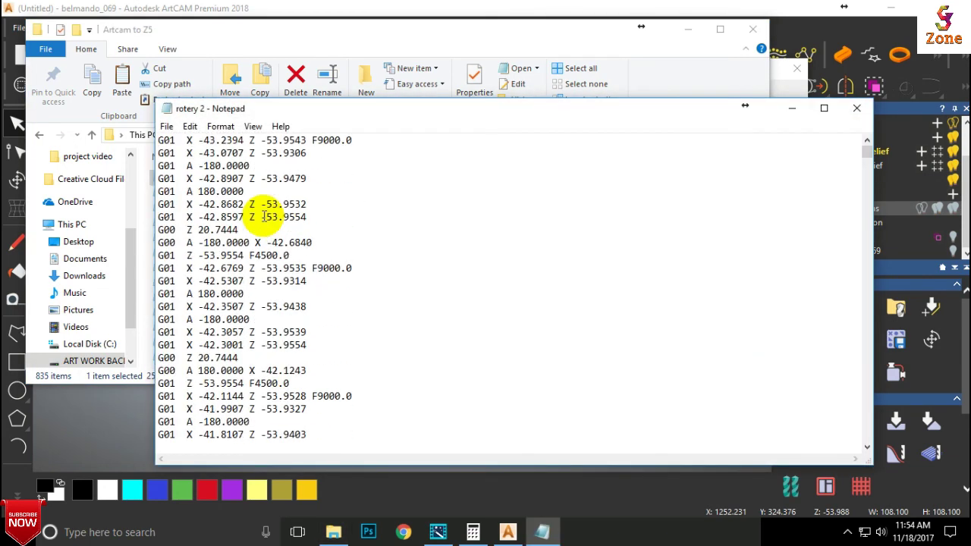
{"action": "left_click", "coordinate": [857, 110]}
{"action": "left_click", "coordinate": [751, 28]}
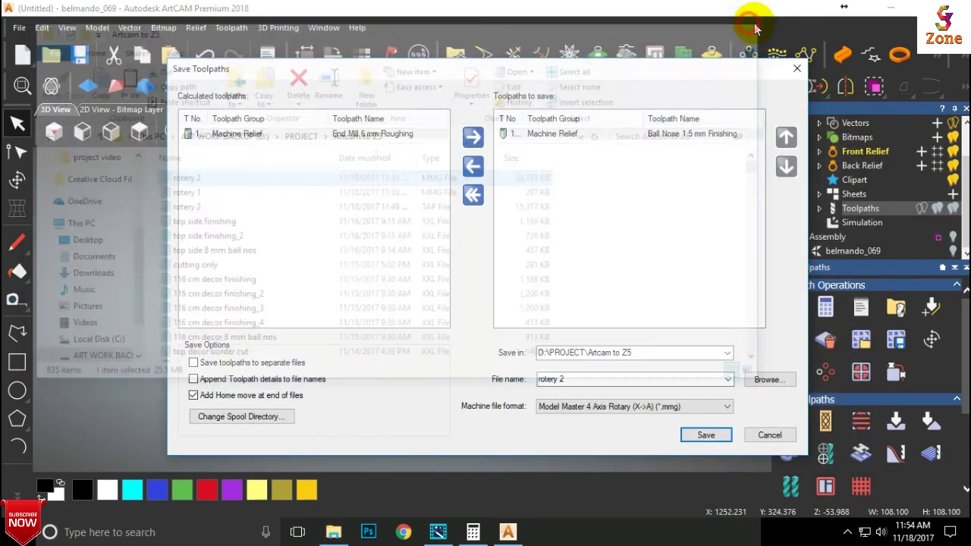
{"action": "left_click", "coordinate": [769, 436]}
- Delete the simulation and display the belmando_069 relief in its rotary form
{"action": "scroll", "coordinate": [445, 291], "scroll_direction": "down", "scroll_amount": 5}
{"action": "left_click", "coordinate": [861, 227]}
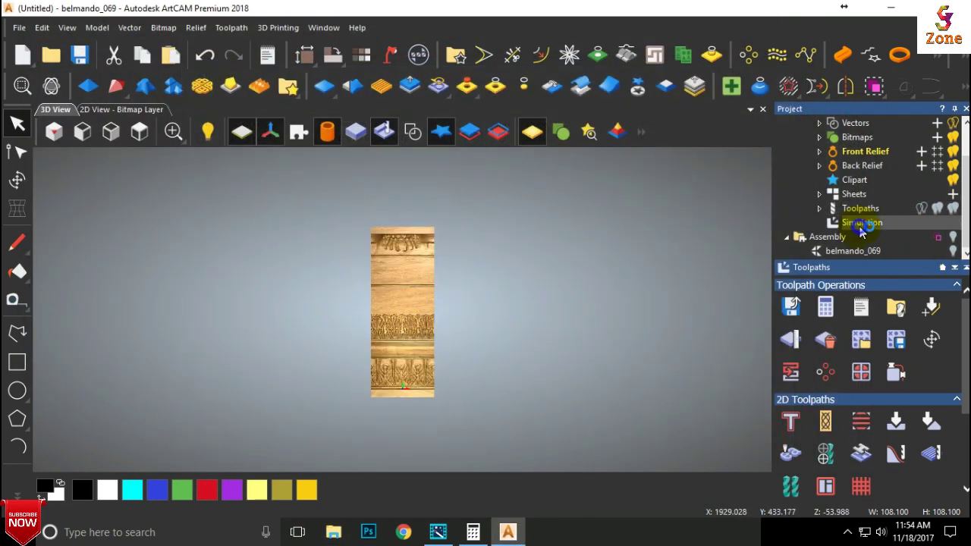
{"action": "right_click", "coordinate": [861, 228]}
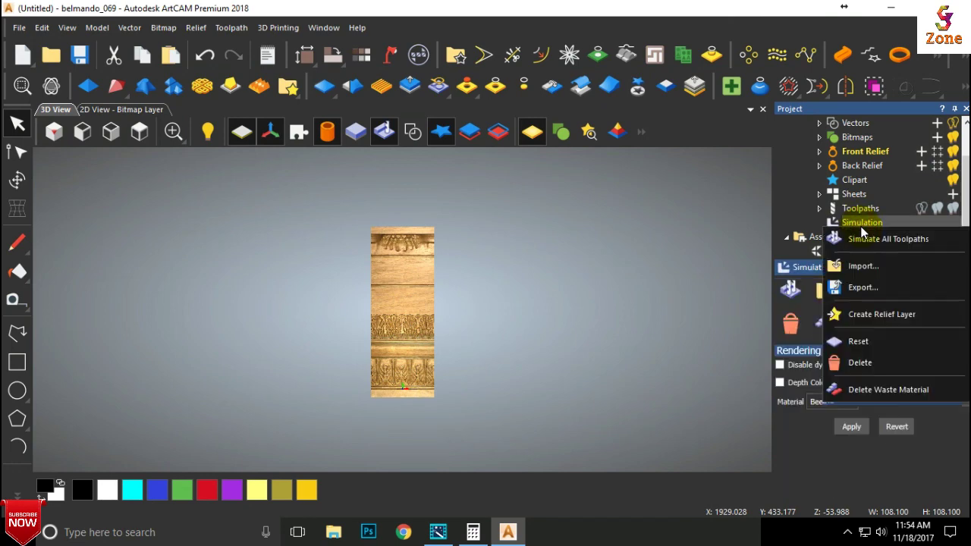
{"action": "left_click", "coordinate": [872, 369]}
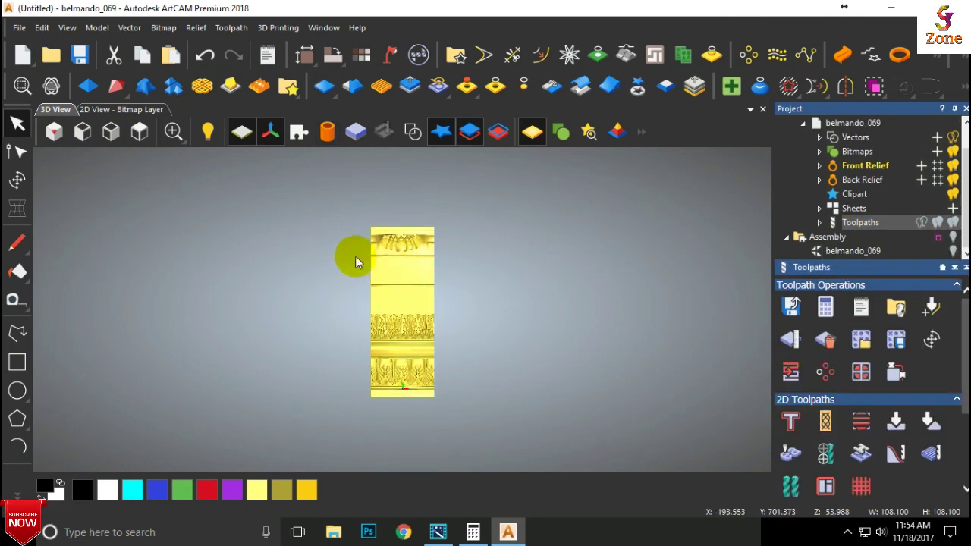
{"action": "left_click", "coordinate": [324, 133]}
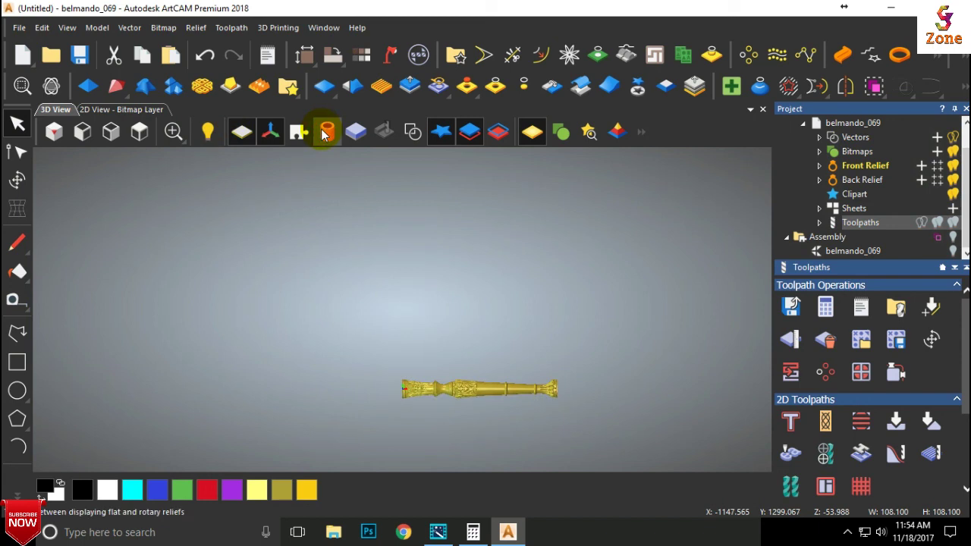
- Compare the flat and rotary forms of the belmando_069 relief from above, finishing on the rotary form
{"action": "left_click", "coordinate": [324, 134]}
{"action": "left_click", "coordinate": [324, 133]}
{"action": "left_click", "coordinate": [324, 134]}
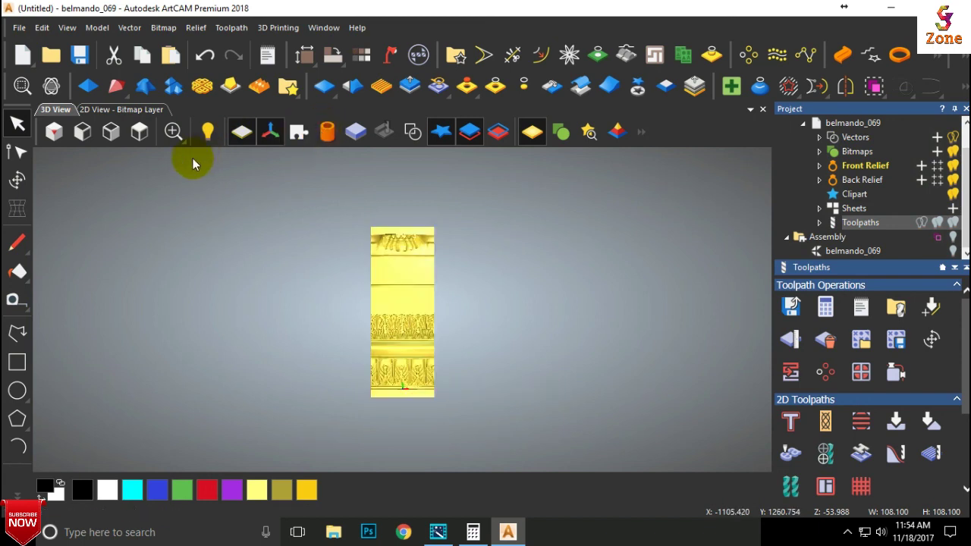
{"action": "left_click", "coordinate": [140, 132]}
{"action": "left_click", "coordinate": [324, 134]}
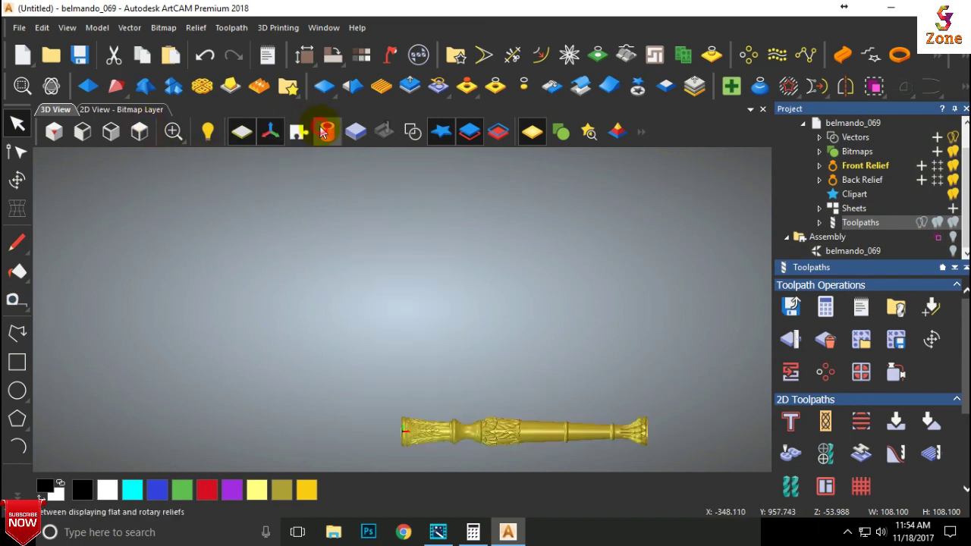
- Examine the origin axes and the rotation centre line at the end of the rotary leg up close
{"action": "left_click_drag", "start_coordinate": [414, 352], "coordinate": [163, 176]}
{"action": "left_click", "coordinate": [135, 133]}
{"action": "left_click_drag", "start_coordinate": [251, 250], "coordinate": [282, 341]}
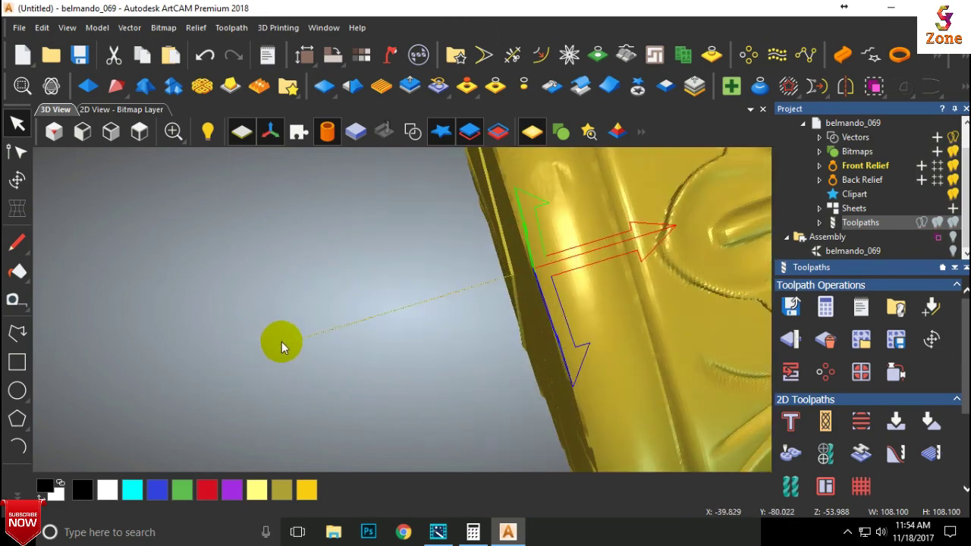
{"action": "left_click_drag", "start_coordinate": [439, 270], "coordinate": [432, 300]}
- Inspect the flat relief from the top (down Z), and redisplay the whole rotary leg in the same view
{"action": "left_click", "coordinate": [327, 133]}
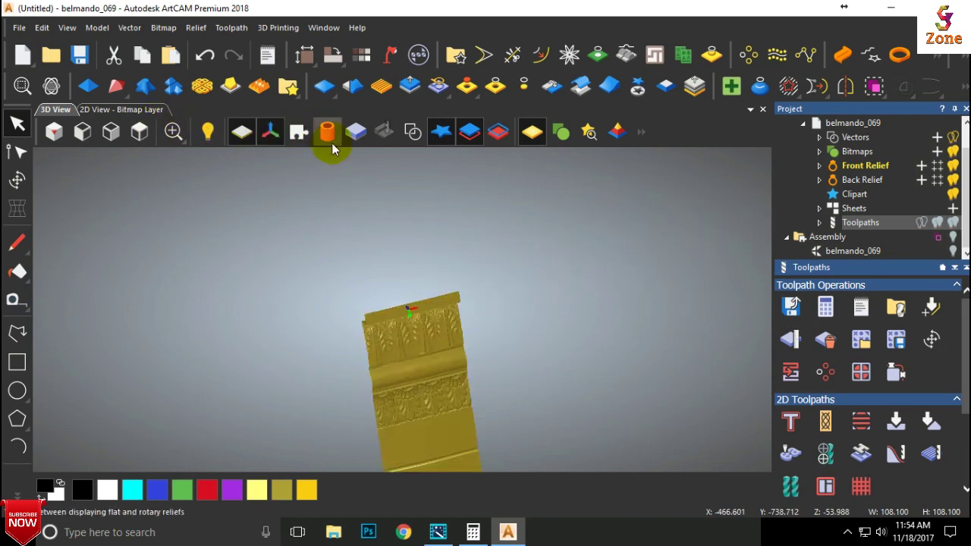
{"action": "left_click", "coordinate": [139, 132]}
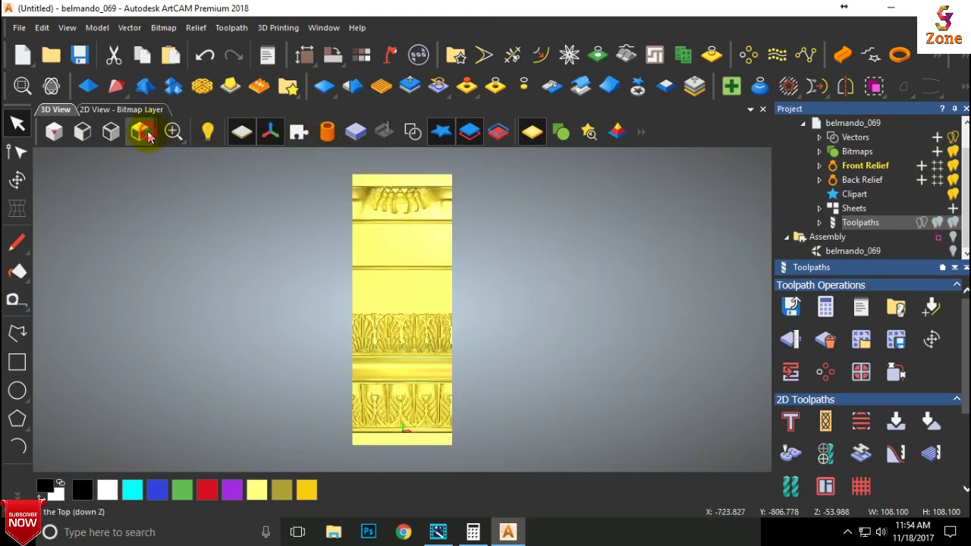
{"action": "left_click", "coordinate": [327, 132]}
{"action": "scroll", "coordinate": [474, 302], "scroll_direction": "down", "scroll_amount": 3}
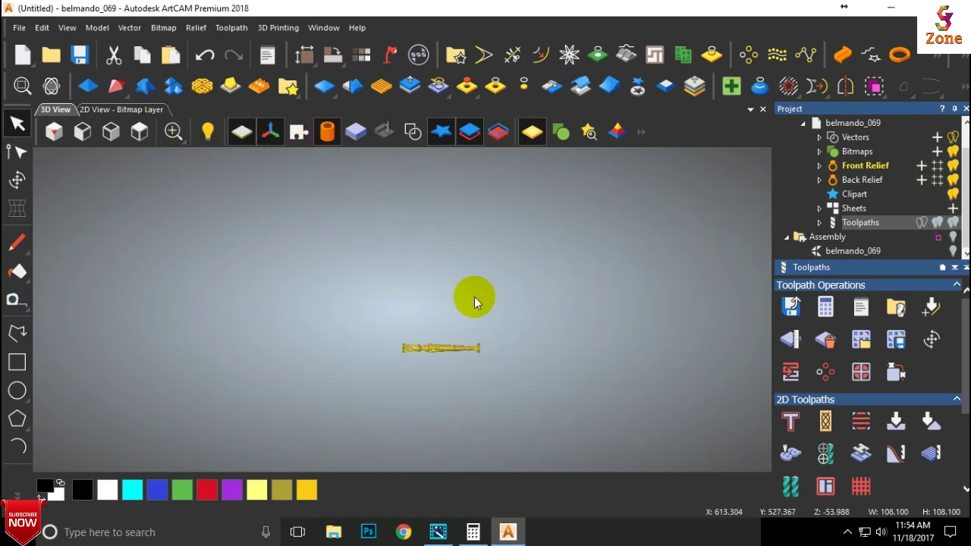
{"action": "left_click", "coordinate": [138, 133]}
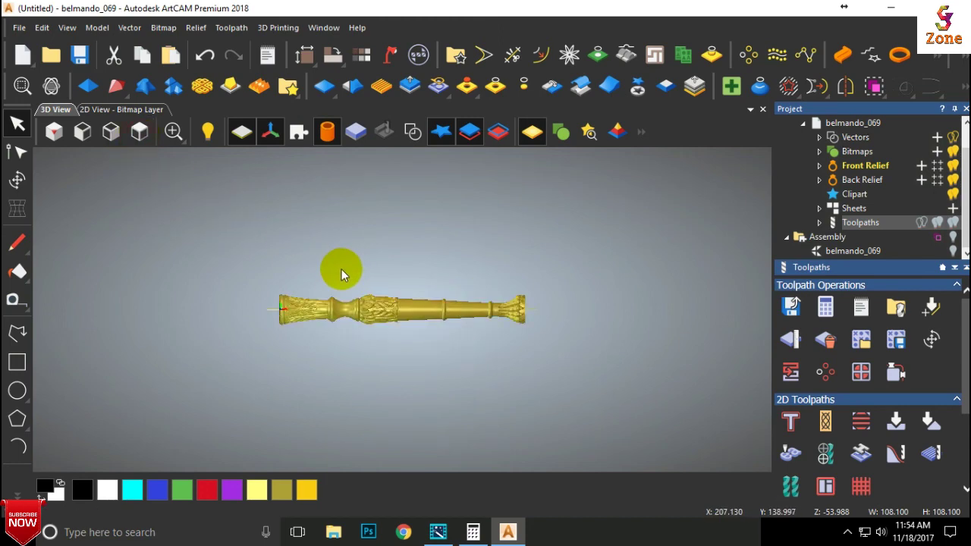